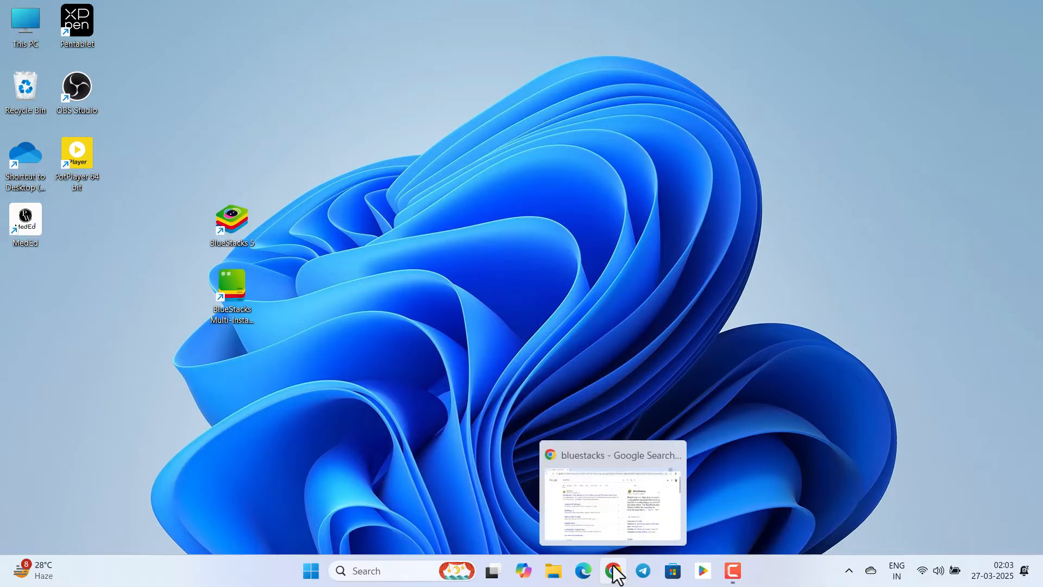
Search Google for bluestacks and download the BlueStacks installer from the official bluestacks.com site.
click(616, 575)
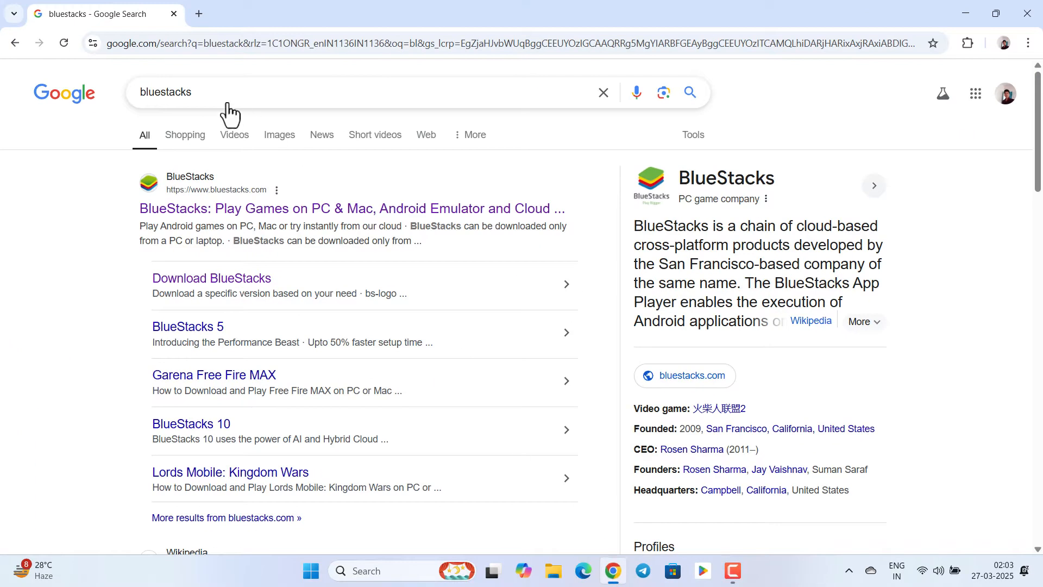
click(700, 101)
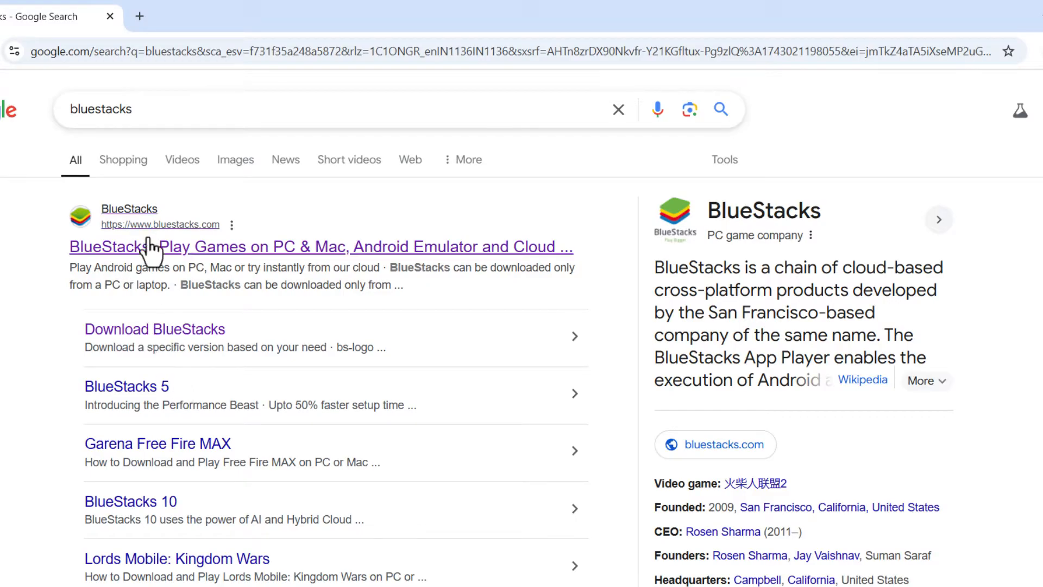
click(121, 252)
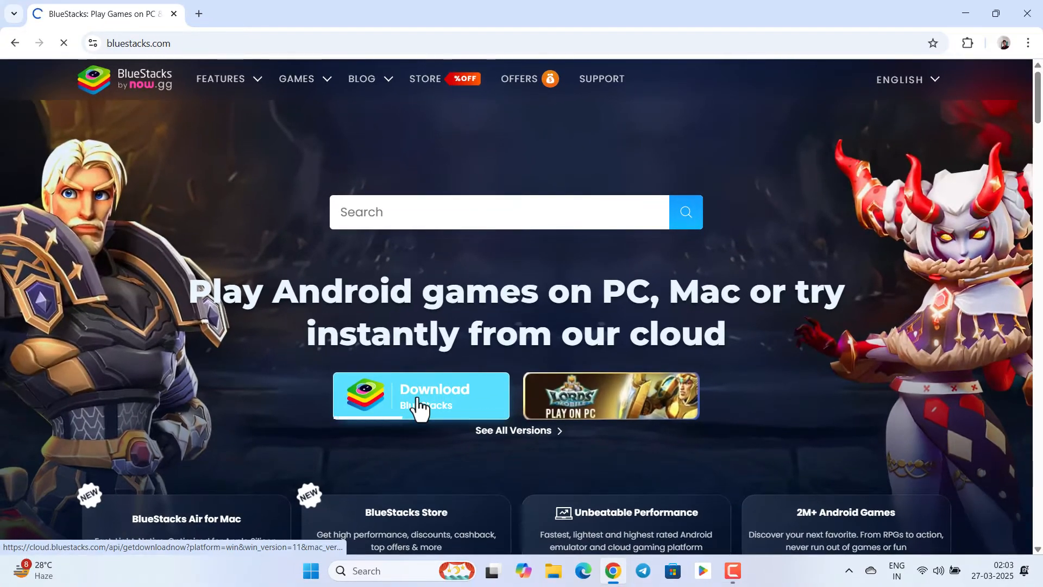
click(414, 429)
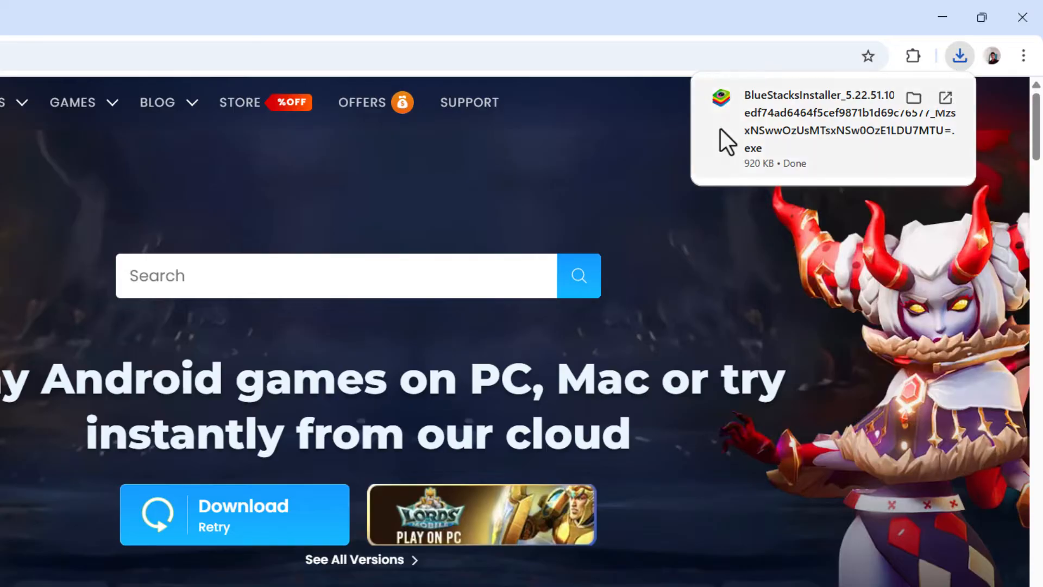
Launch the downloaded BlueStacks installer from the Downloads folder, and close the installer and folder without updating.
click(914, 98)
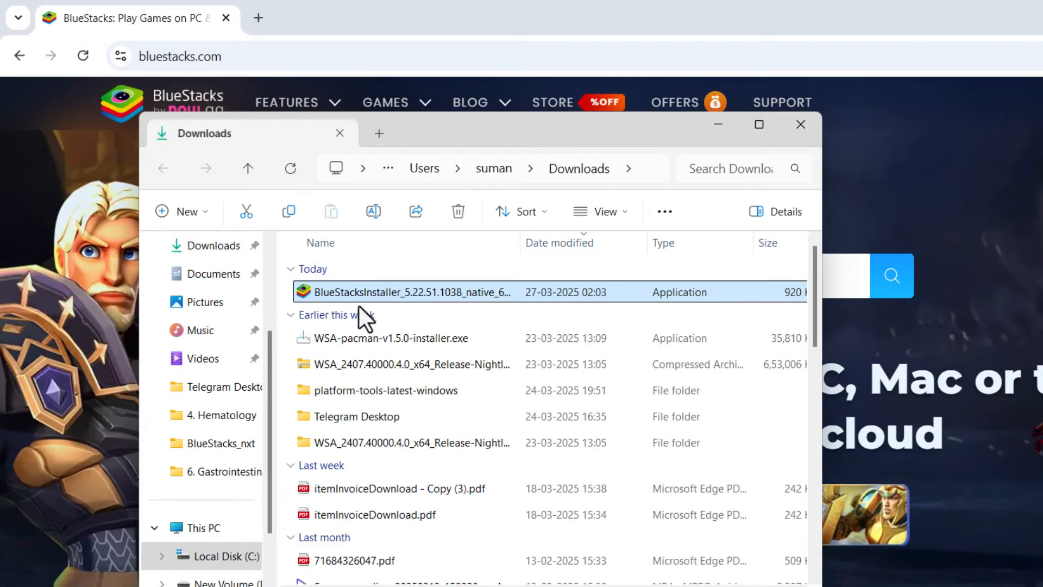
double_click(467, 291)
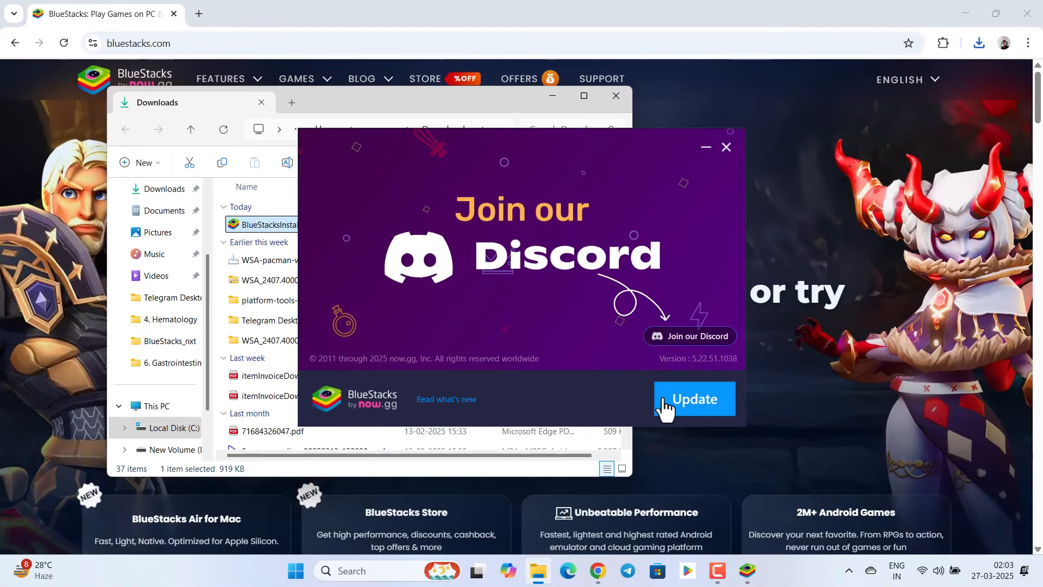
click(725, 147)
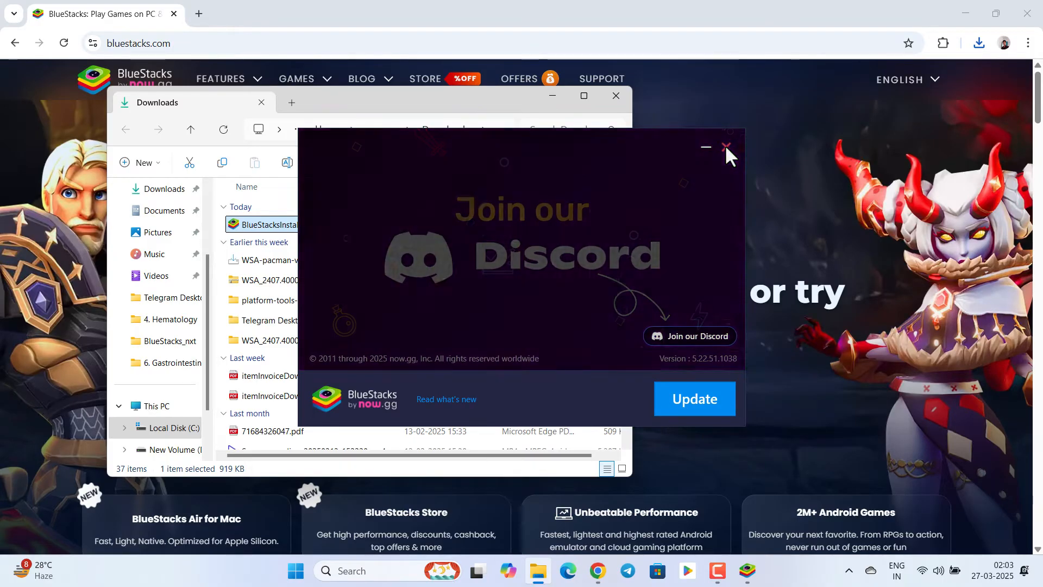
click(615, 96)
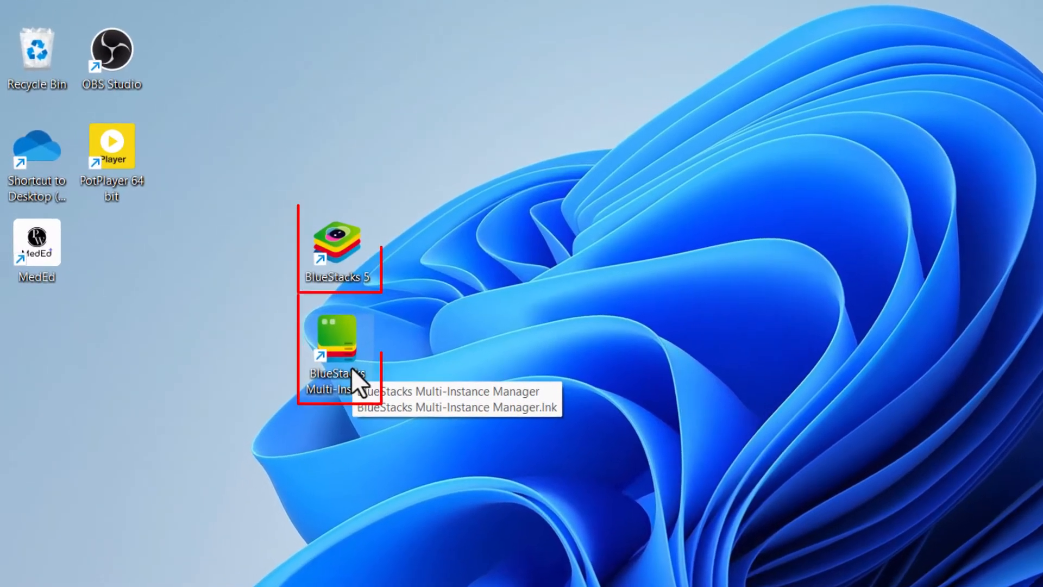
Launch BlueStacks 5 from the desktop and open the multi-instance manager from the App Player window.
double_click(336, 241)
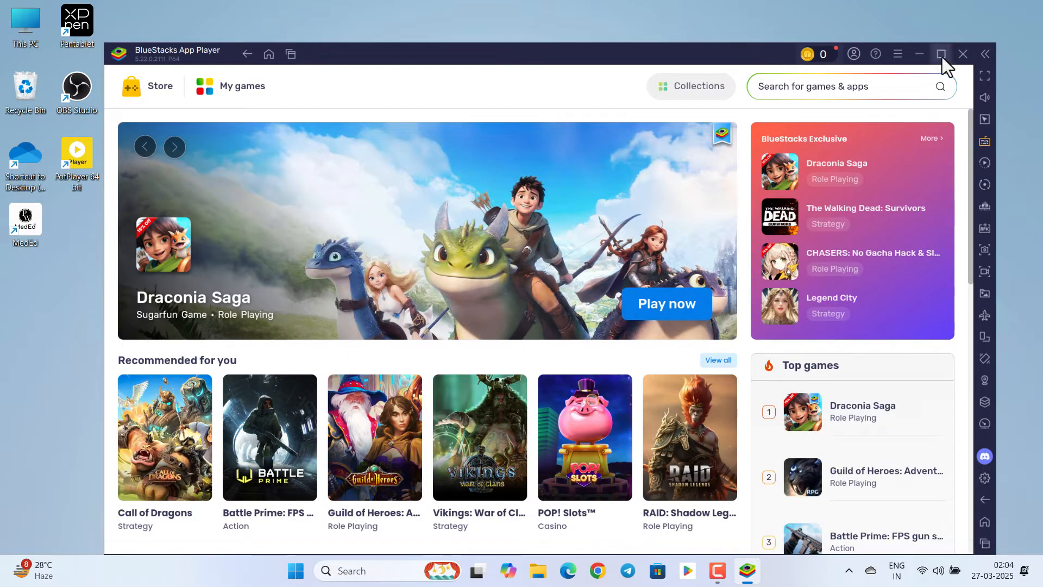
click(918, 55)
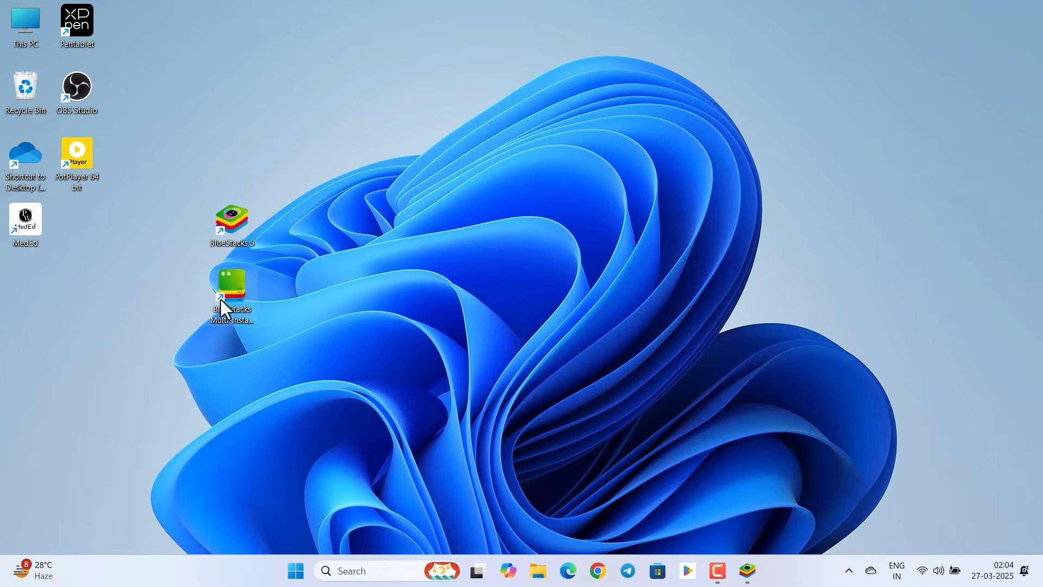
double_click(237, 294)
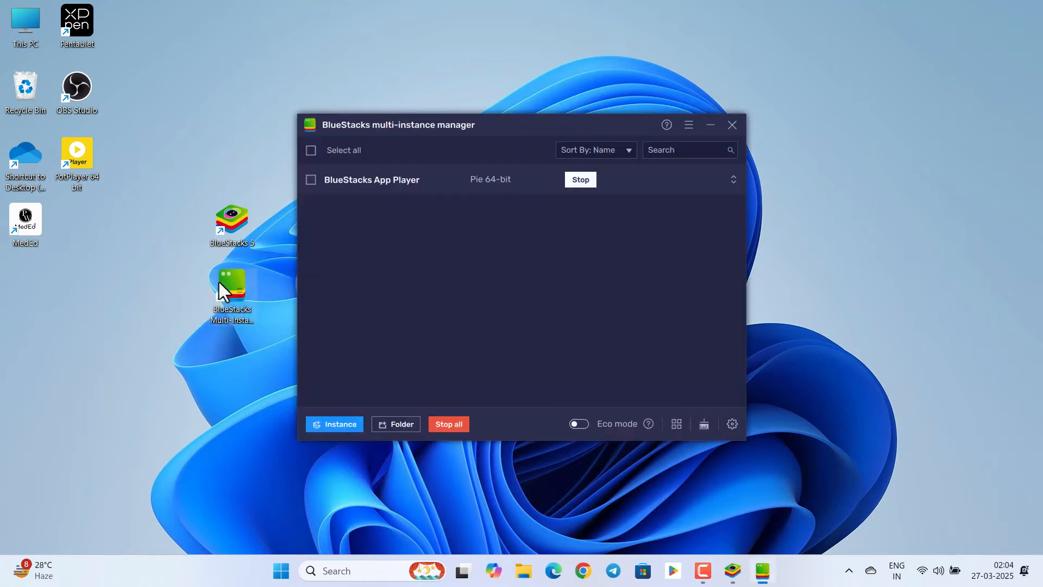
click(732, 129)
click(749, 570)
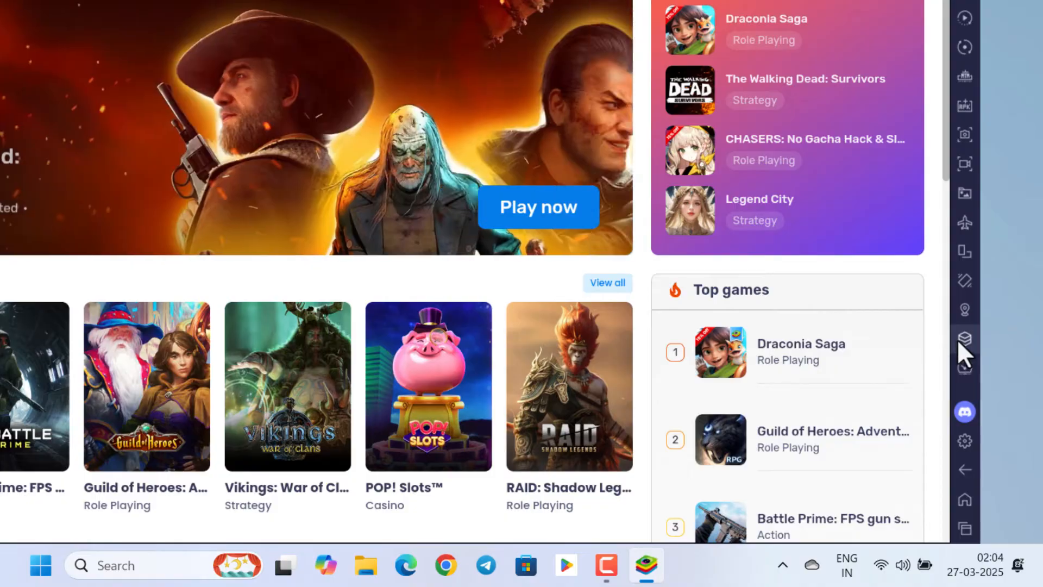
click(962, 339)
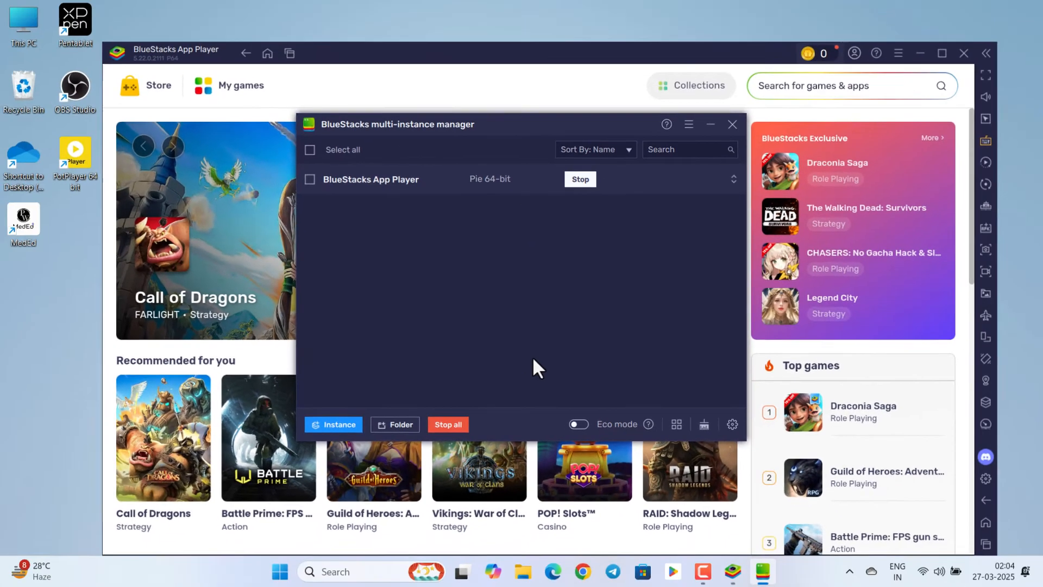
Stop the running BlueStacks App Player instance in the multi-instance manager and confirm closing it.
click(579, 180)
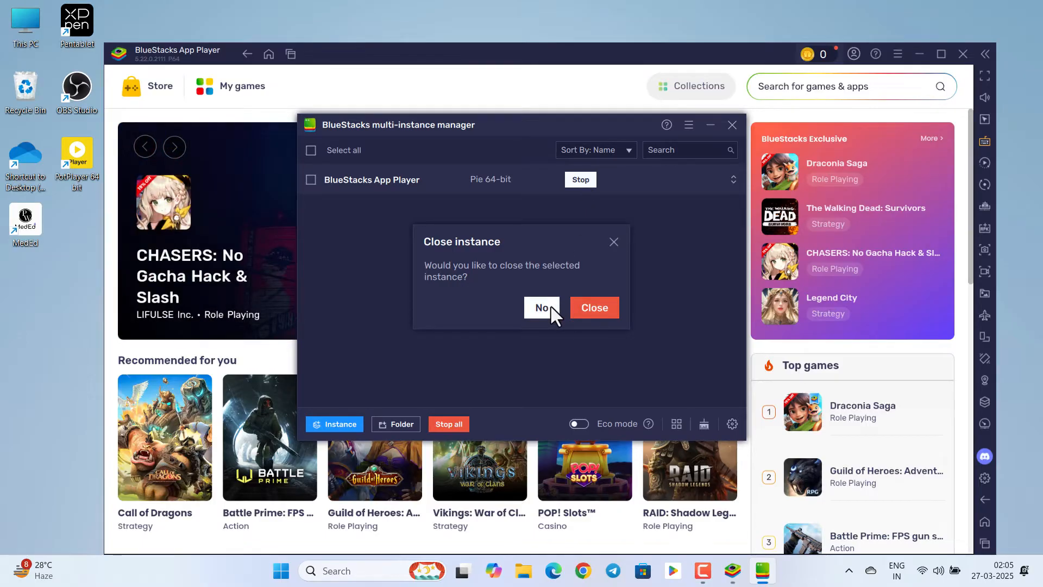
click(583, 306)
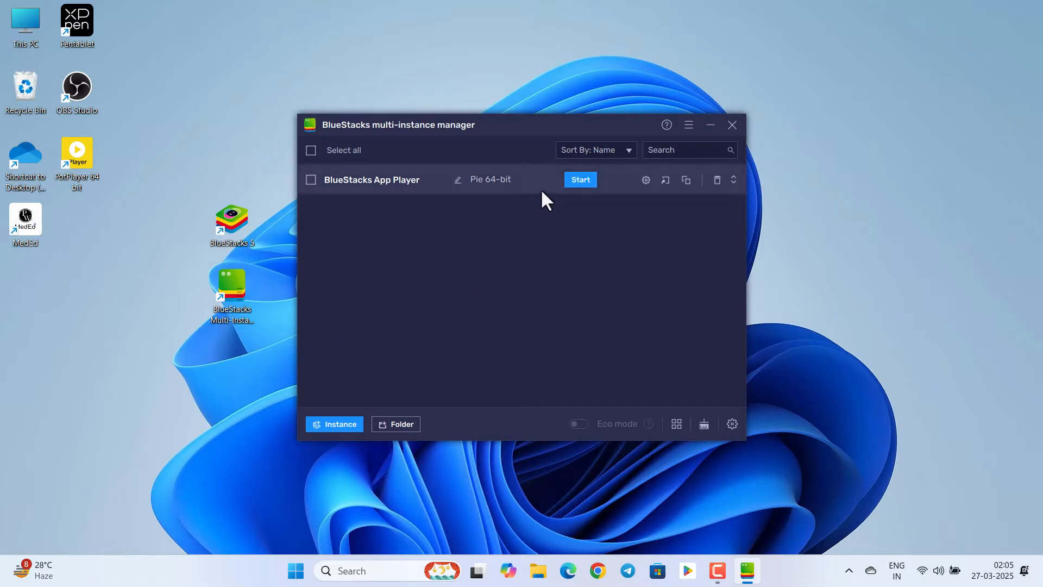
click(578, 180)
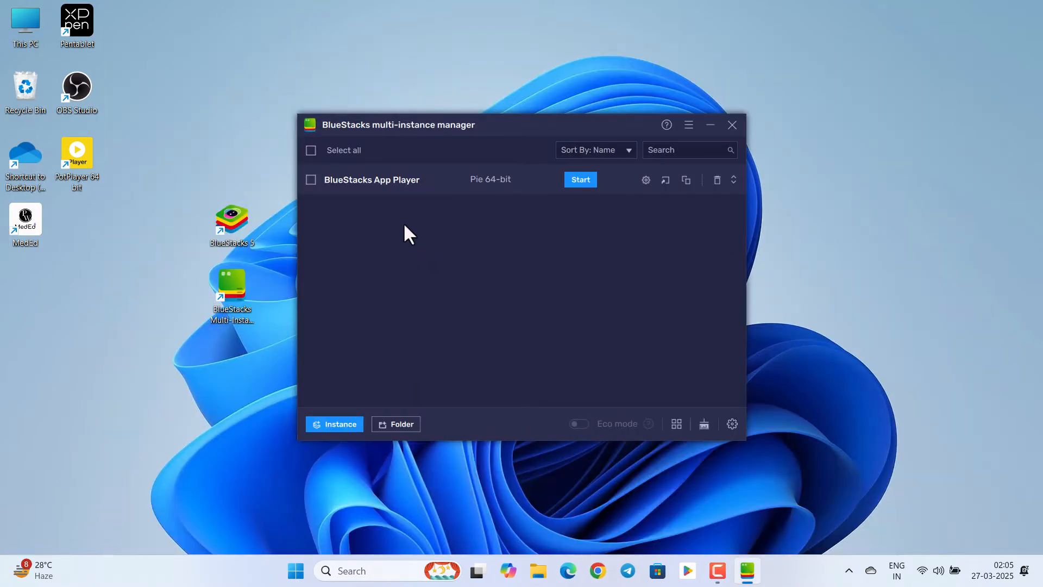
Begin creating a fresh instance with Android 11 as its version and proceed to its configuration.
click(321, 425)
click(460, 272)
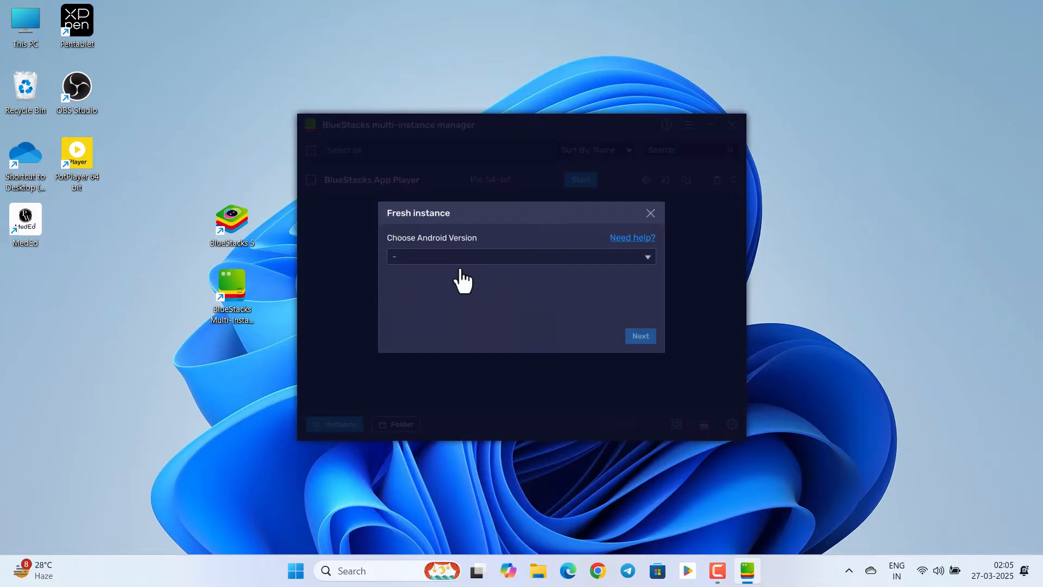
click(419, 255)
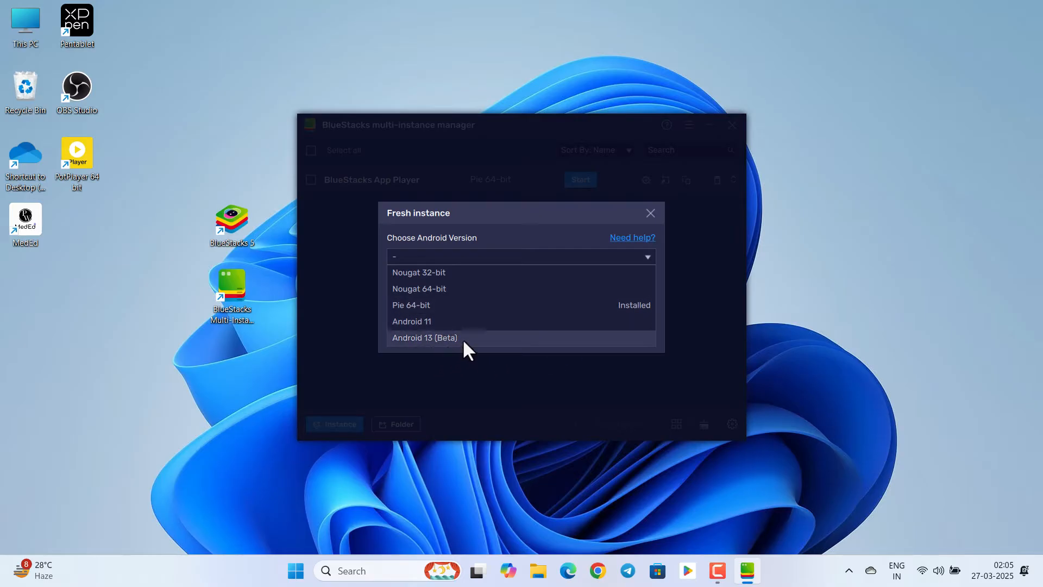
click(447, 321)
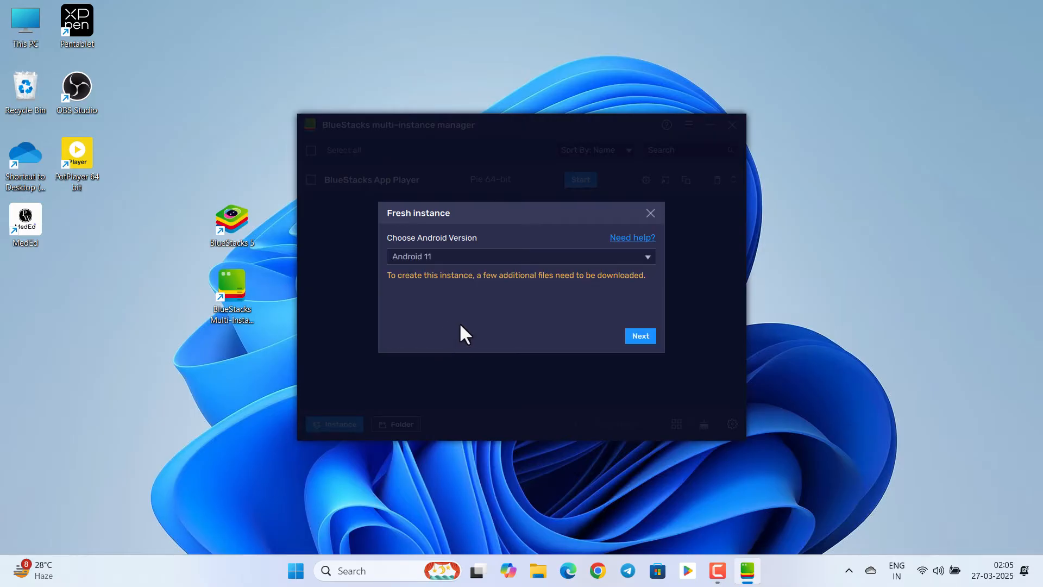
click(639, 335)
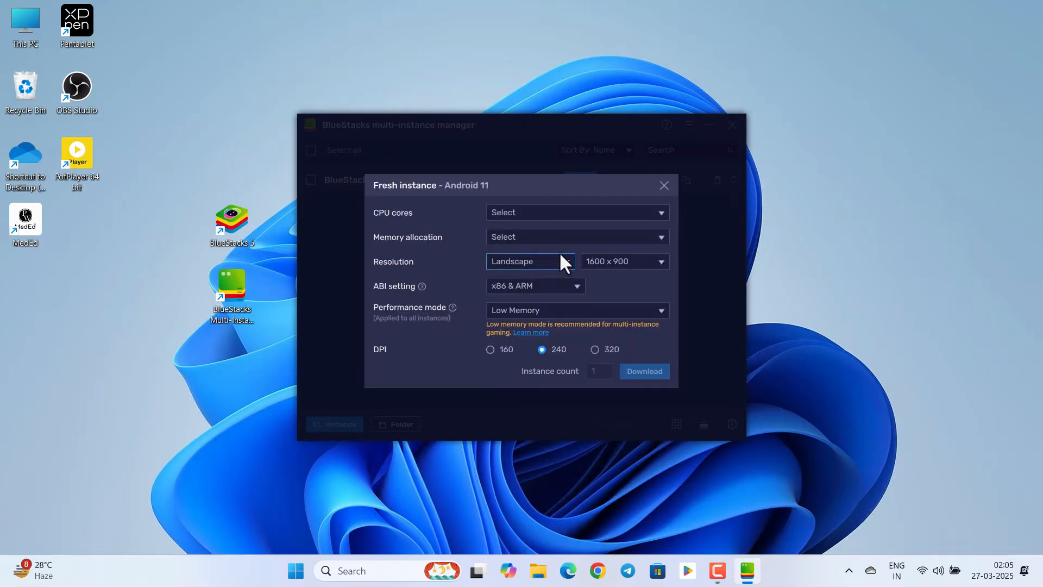
Set the fresh instance's CPU cores to High (4 Cores) and its memory allocation to Enhanced (4 GB).
click(488, 212)
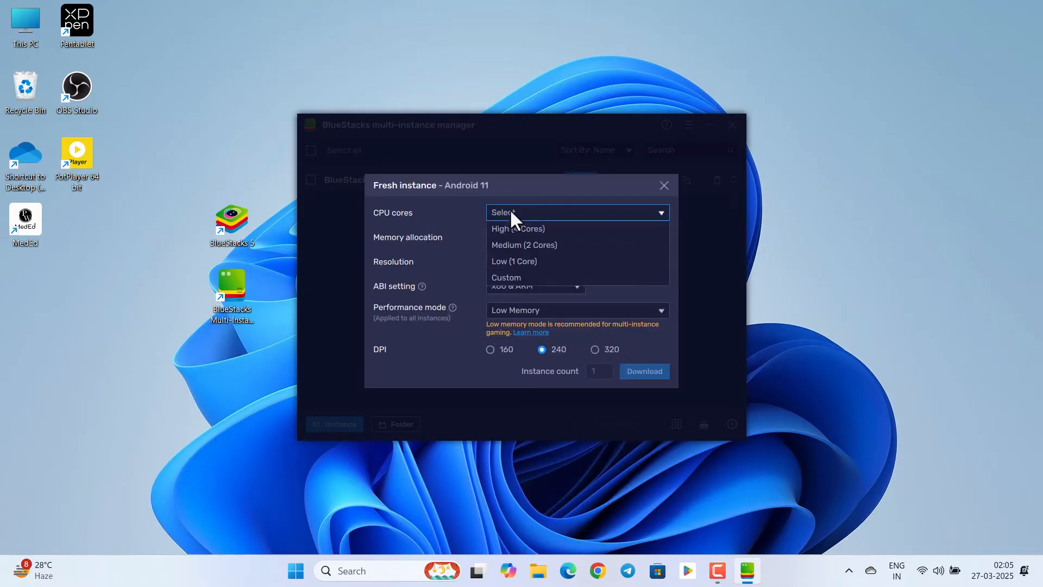
click(538, 227)
click(527, 237)
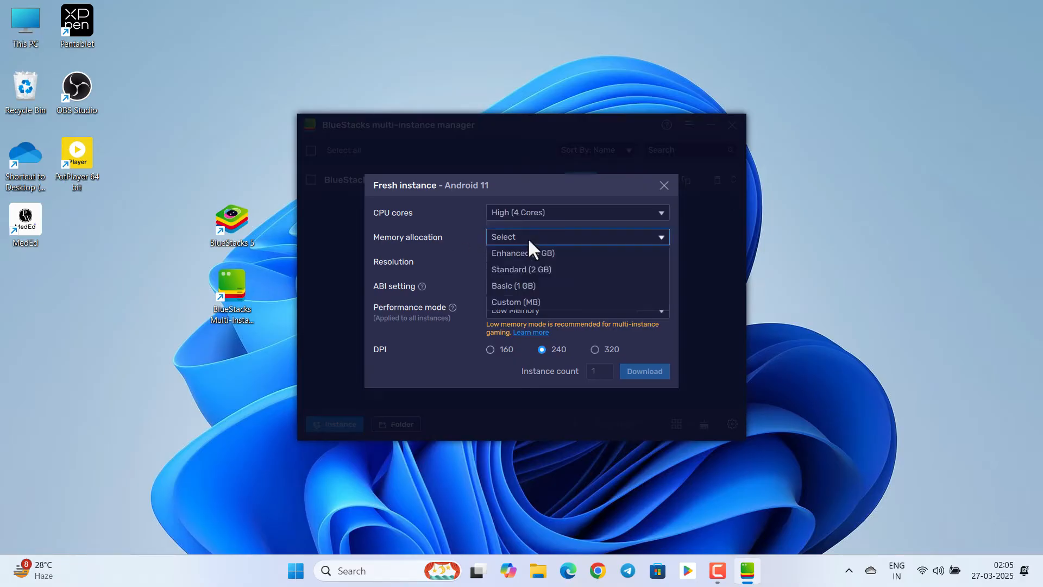
click(522, 252)
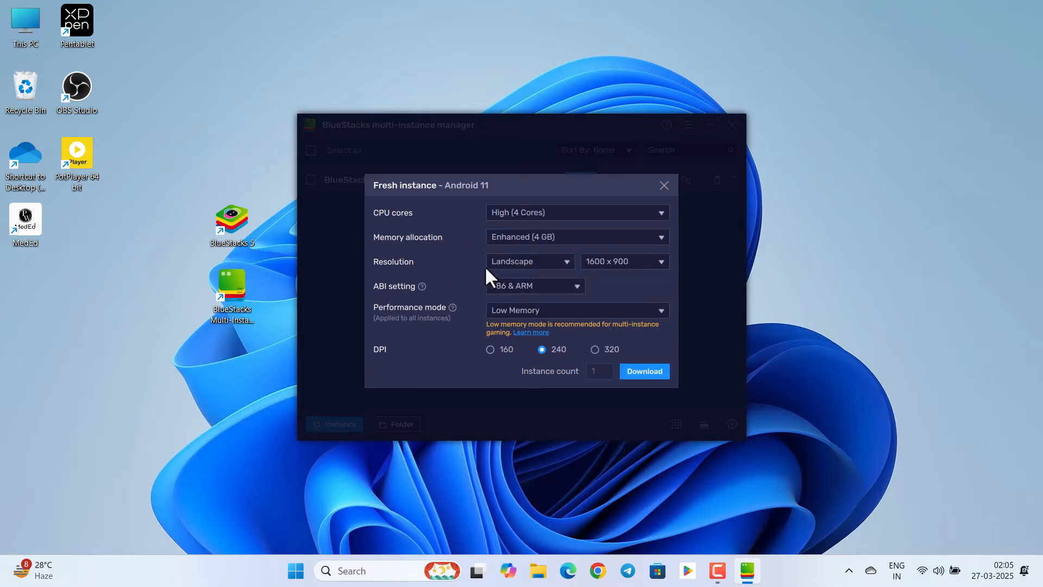
Set the fresh instance's resolution to Landscape 1920 x 1080 and its ABI setting to x86 & ARM.
click(512, 263)
click(632, 258)
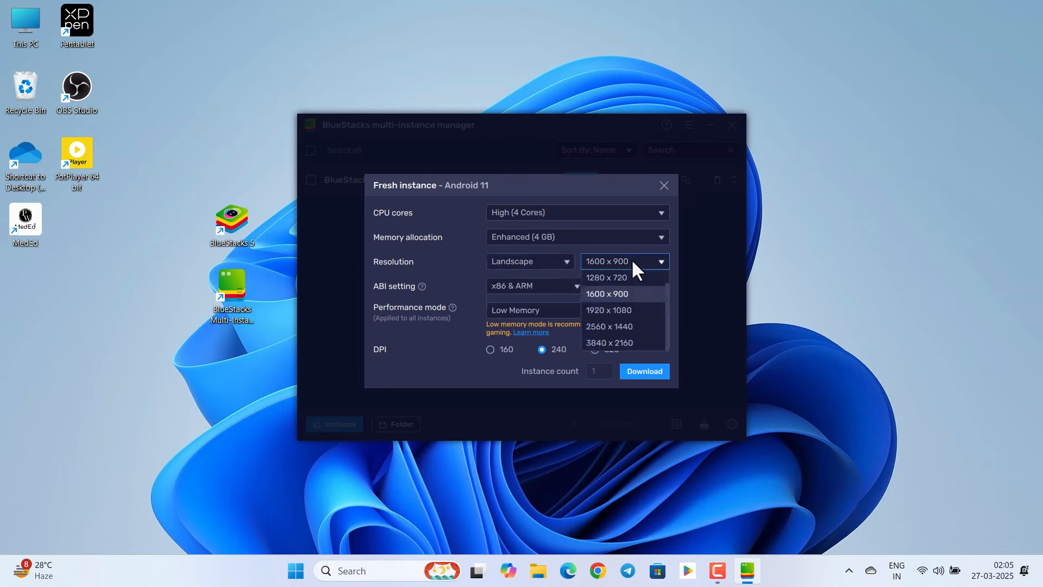
click(608, 309)
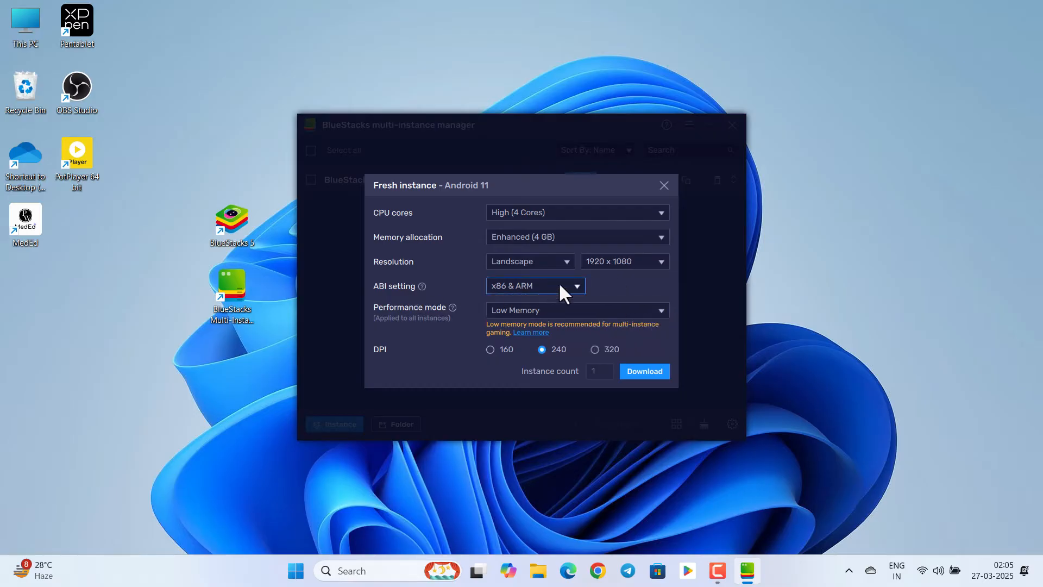
click(533, 286)
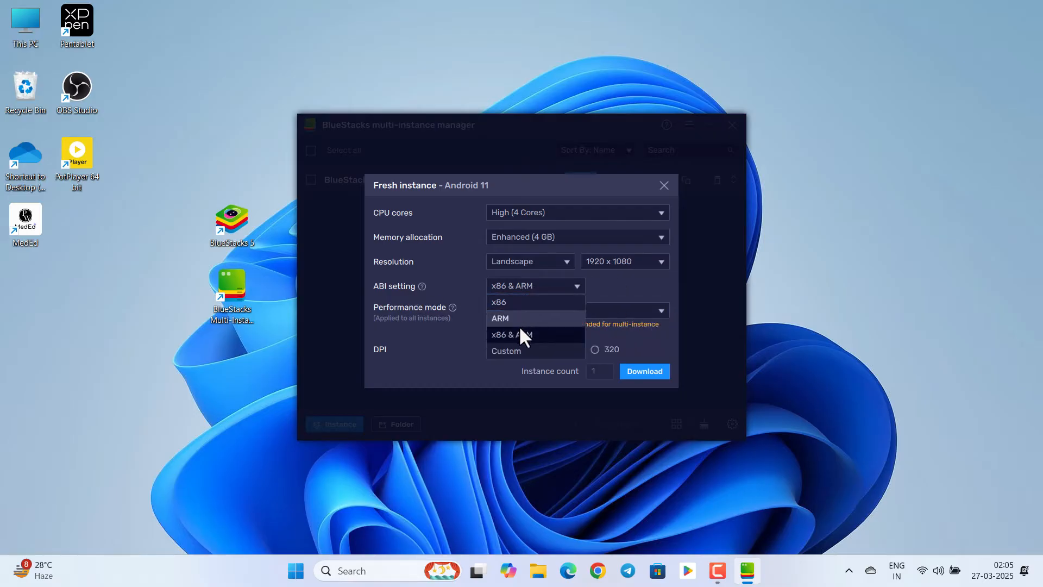
click(515, 334)
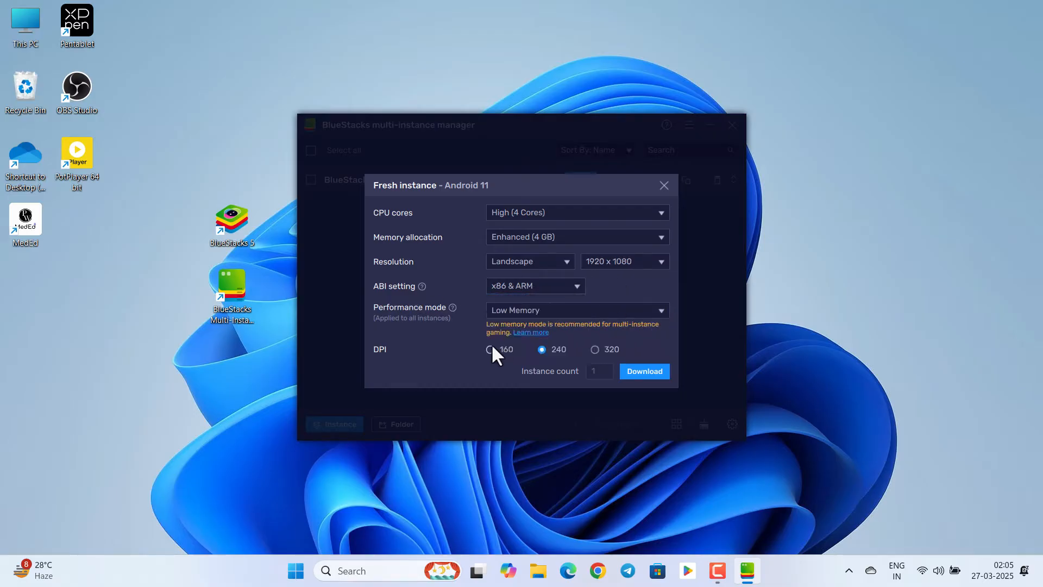
Check the performance mode options and close the fresh instance setup without downloading.
click(513, 309)
click(514, 324)
click(664, 185)
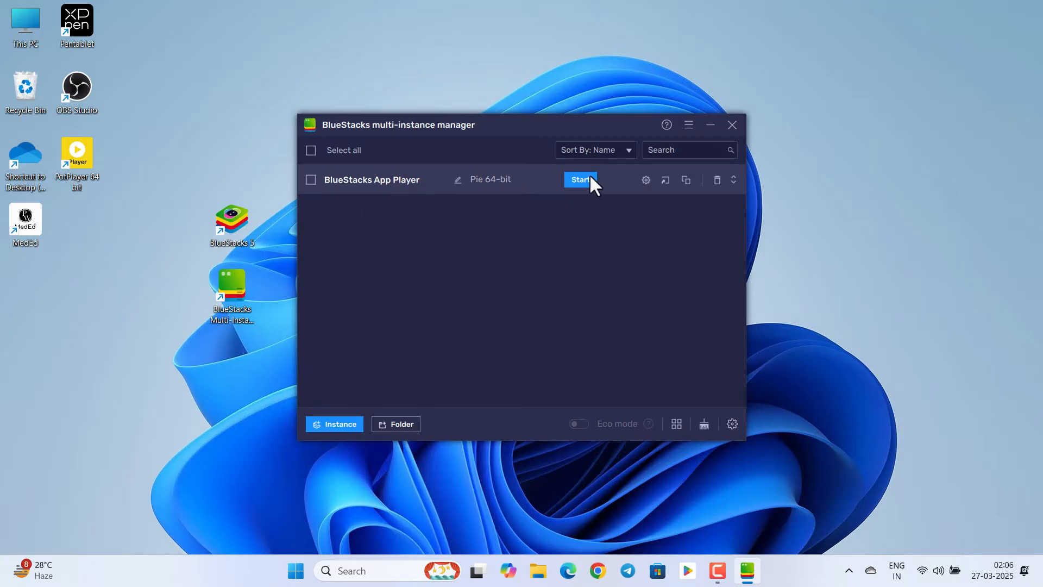
Start the Pie 64-bit BlueStacks App Player instance and close the multi-instance manager.
click(572, 180)
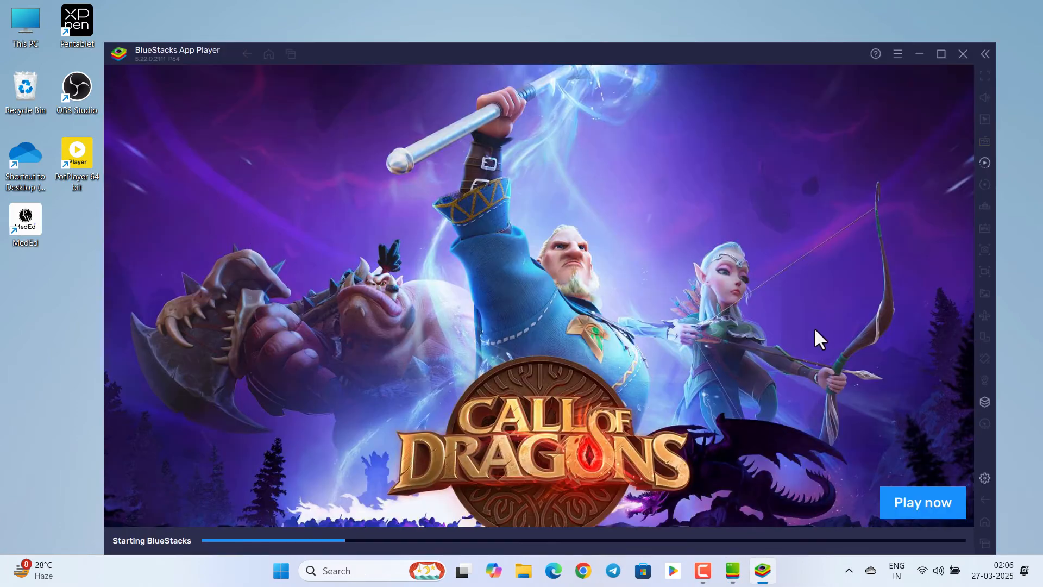
click(731, 572)
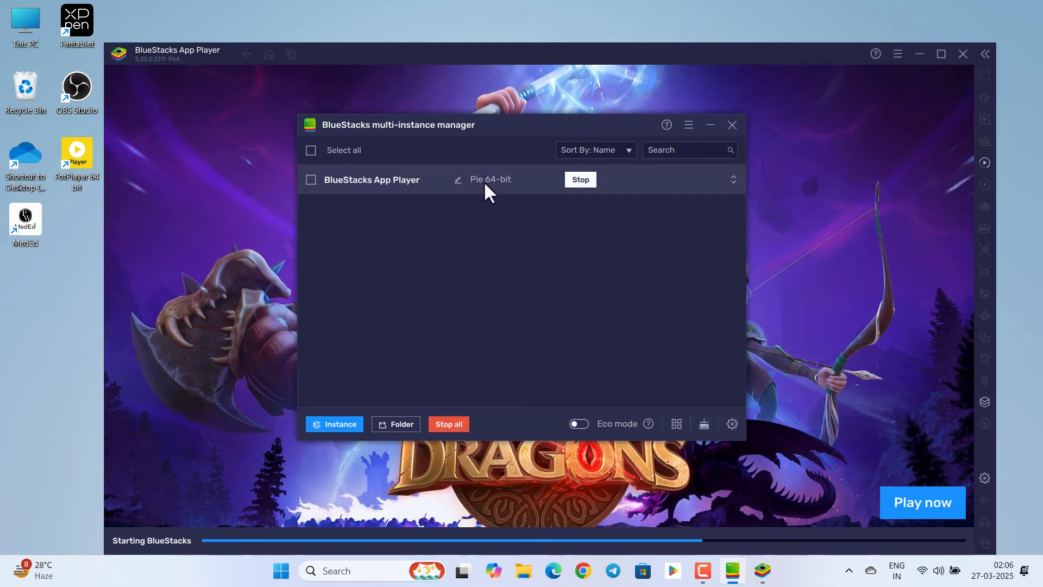
click(734, 125)
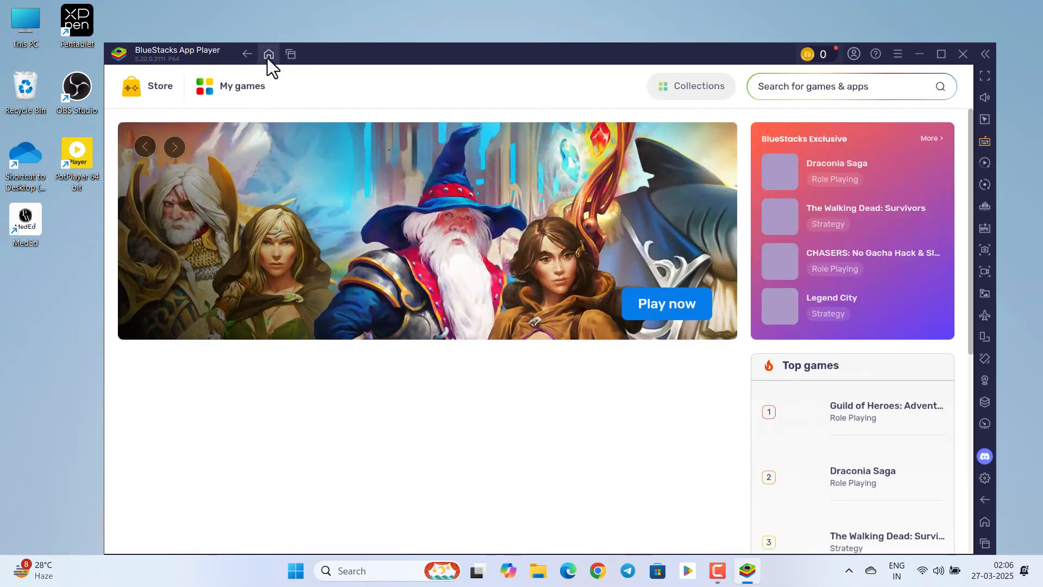
Open the Play Store from the System apps folder on the BlueStacks home screen.
click(269, 55)
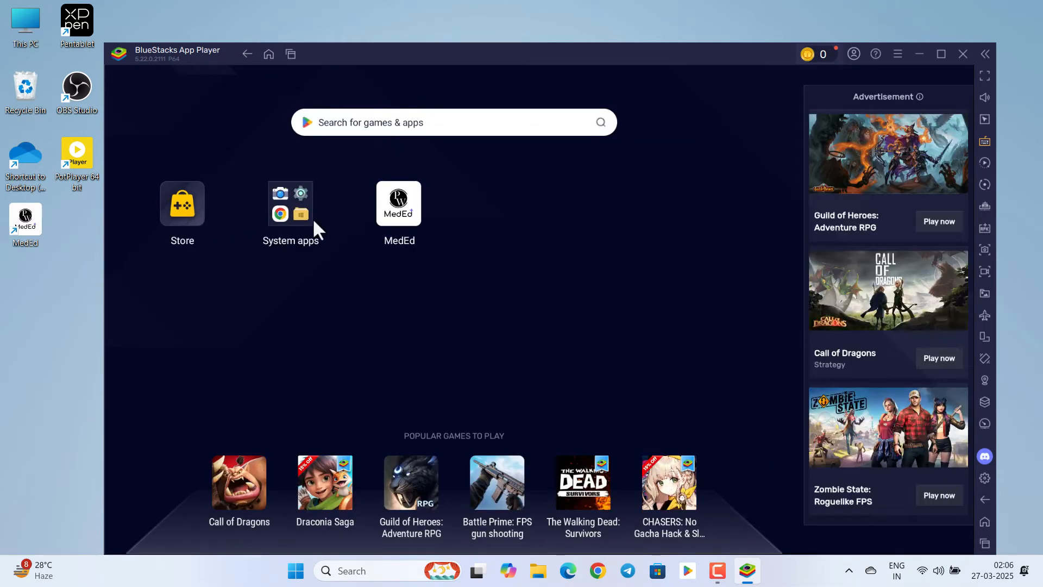
click(290, 200)
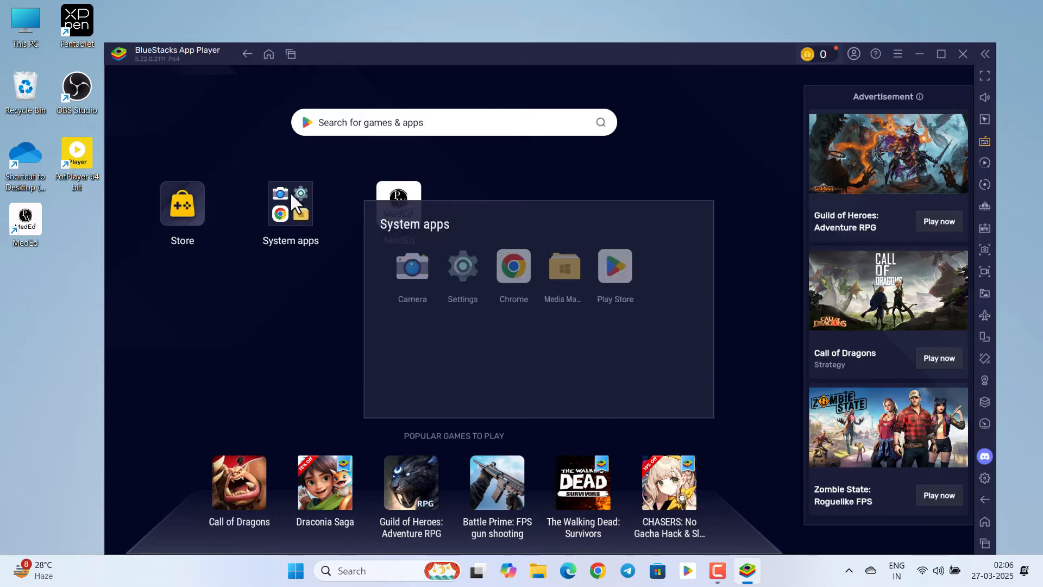
click(618, 270)
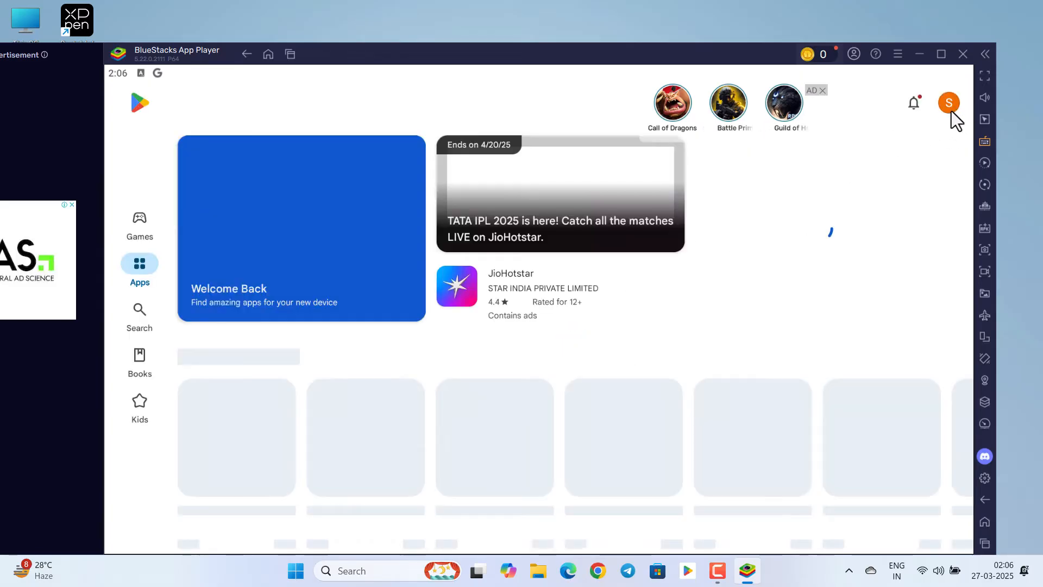
Switch the Play Store to its Search page and maximize the BlueStacks window.
click(139, 313)
click(944, 55)
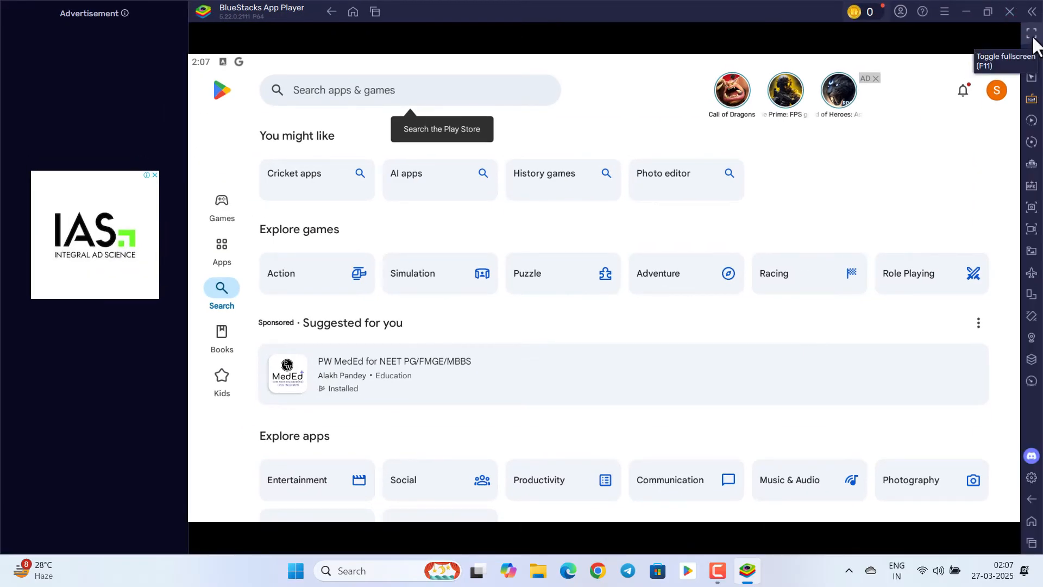
Make BlueStacks fullscreen, search the Play Store for root checker and install the free Root Checker app.
click(1031, 34)
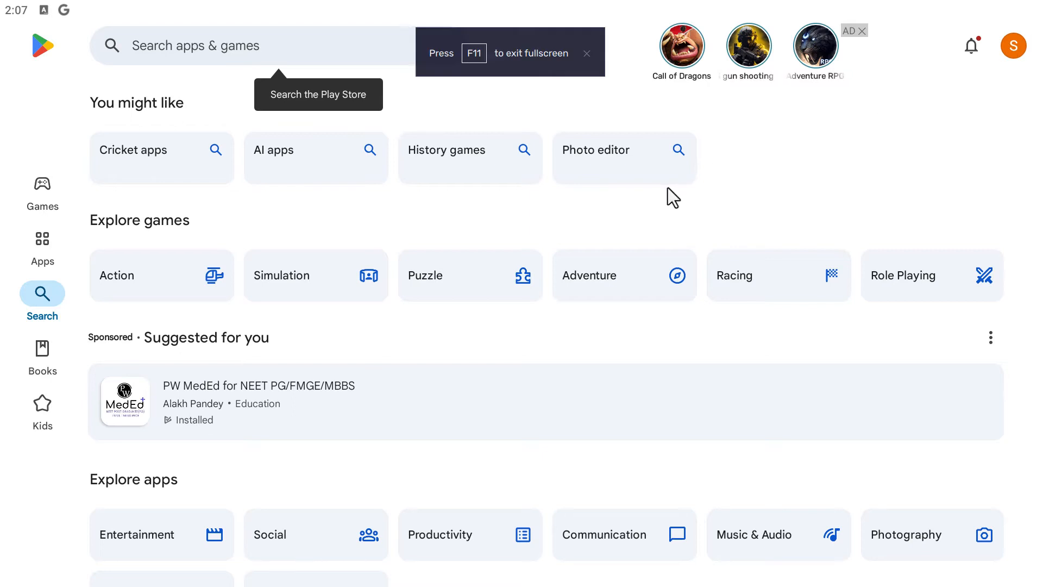
click(173, 50)
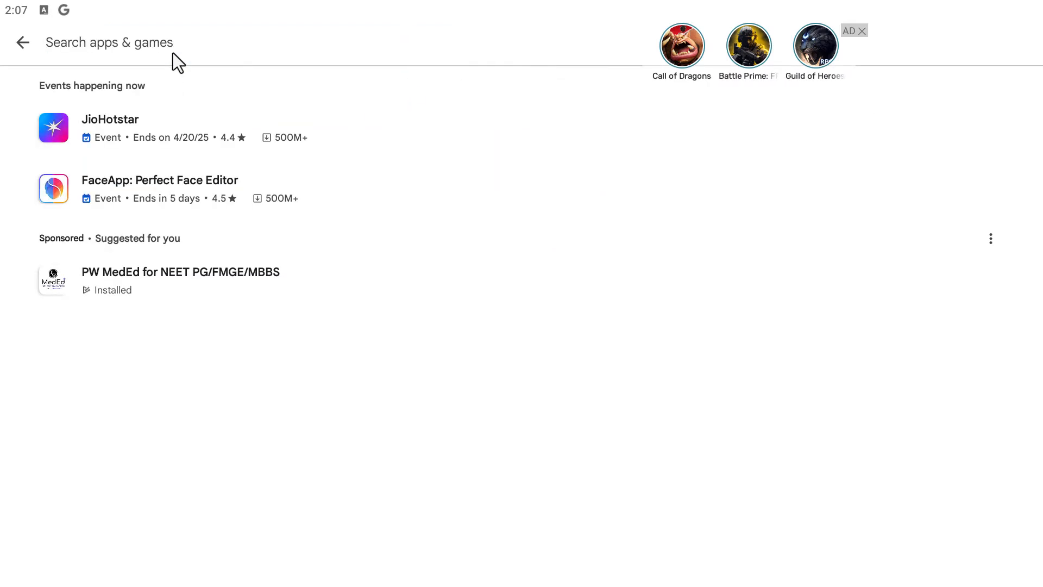
text(root)
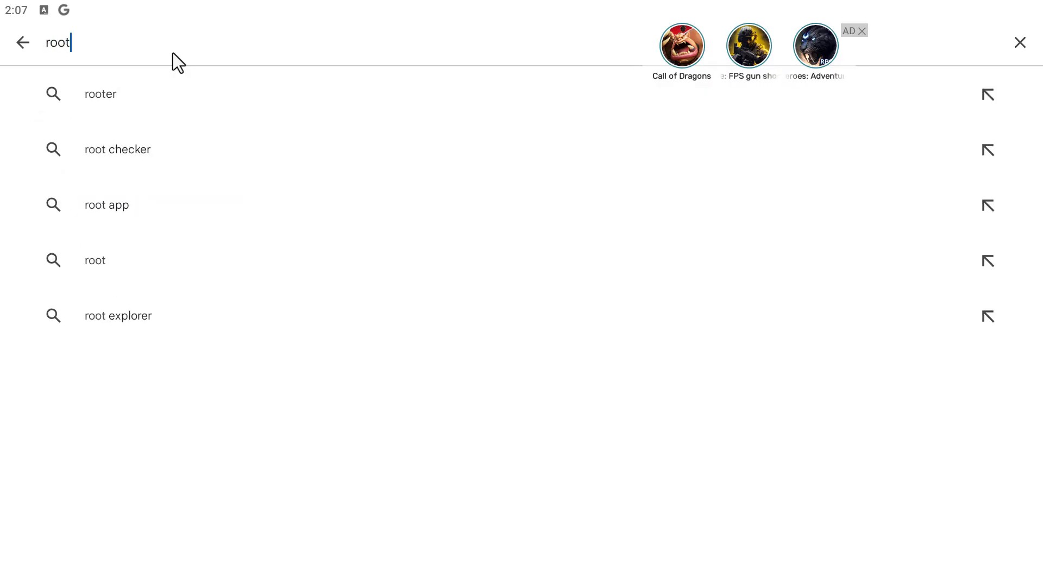
click(167, 140)
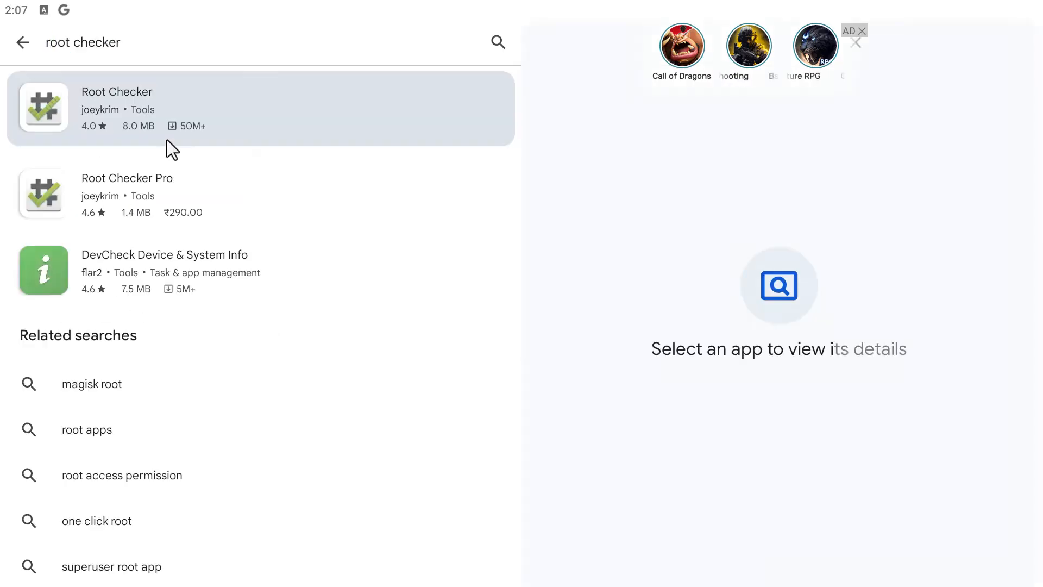
click(167, 144)
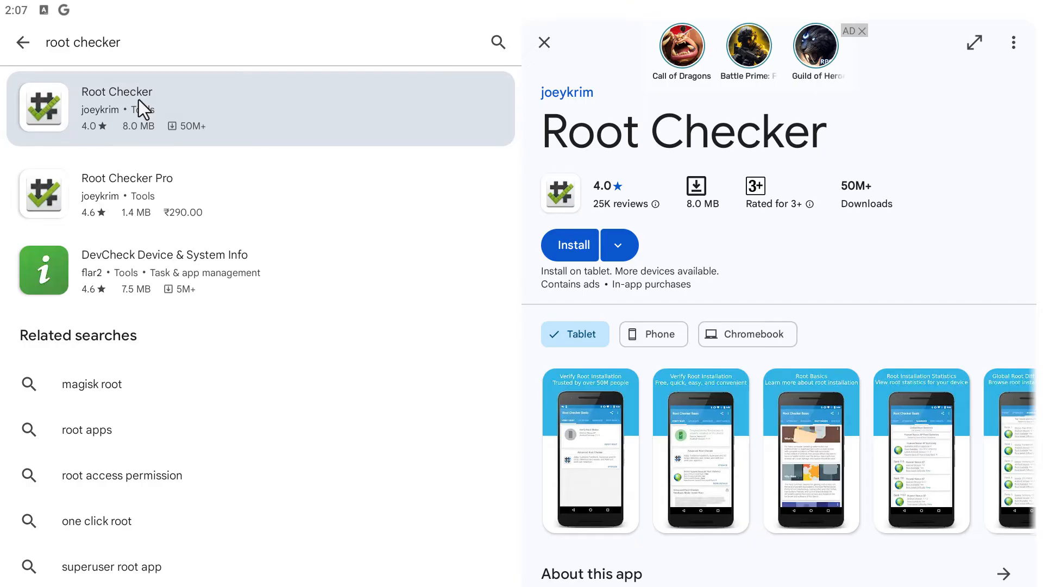
click(580, 250)
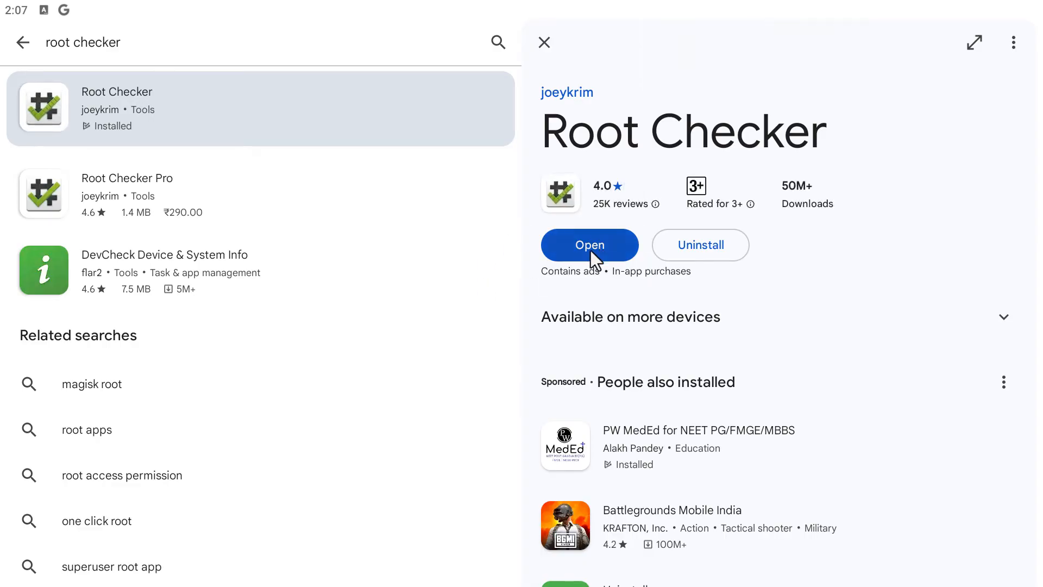
Launch Root Checker, agree to its disclaimer, pass the intro and verify the device's root status.
click(591, 250)
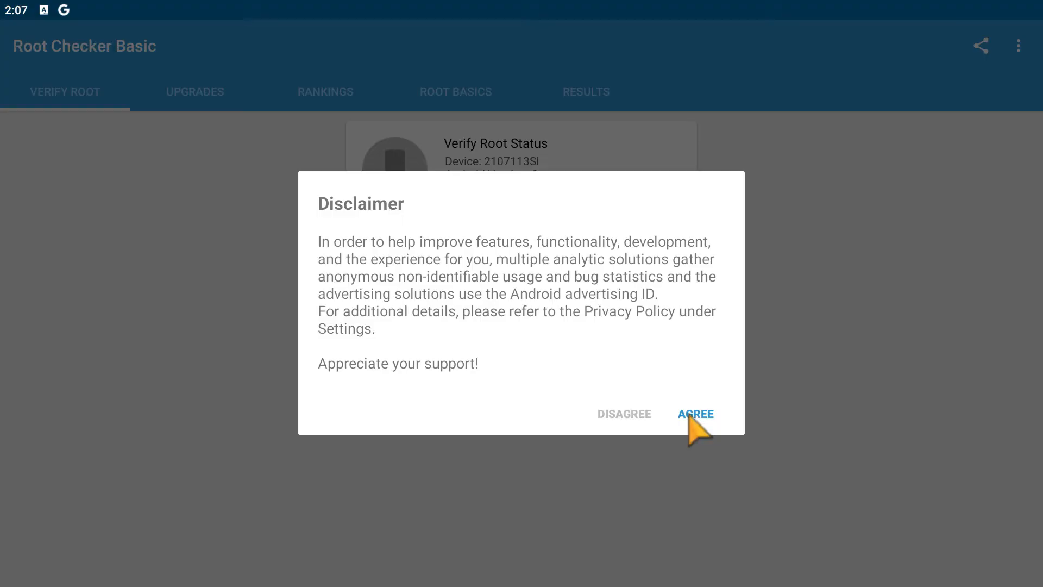
click(689, 416)
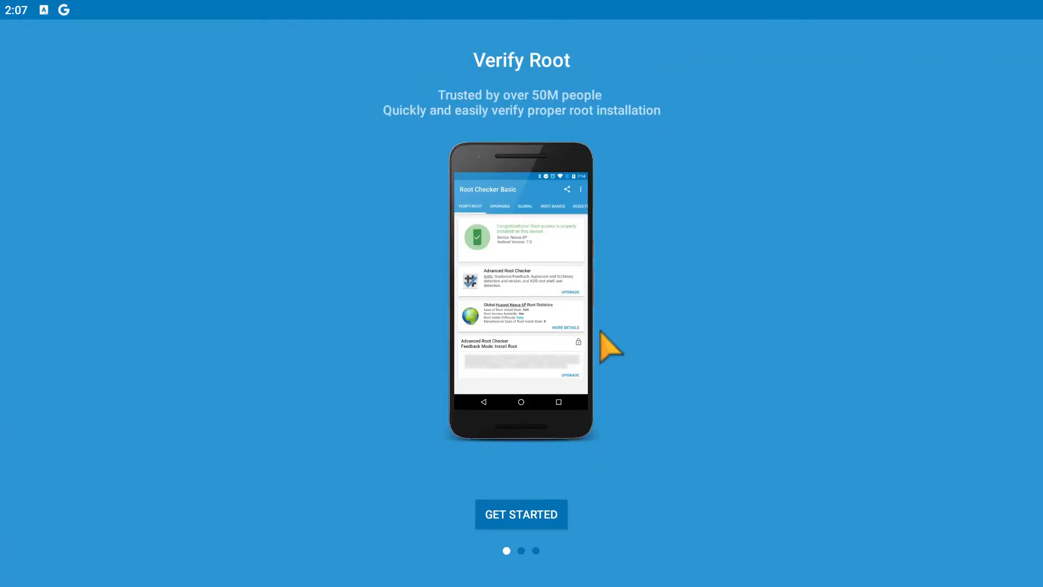
click(527, 517)
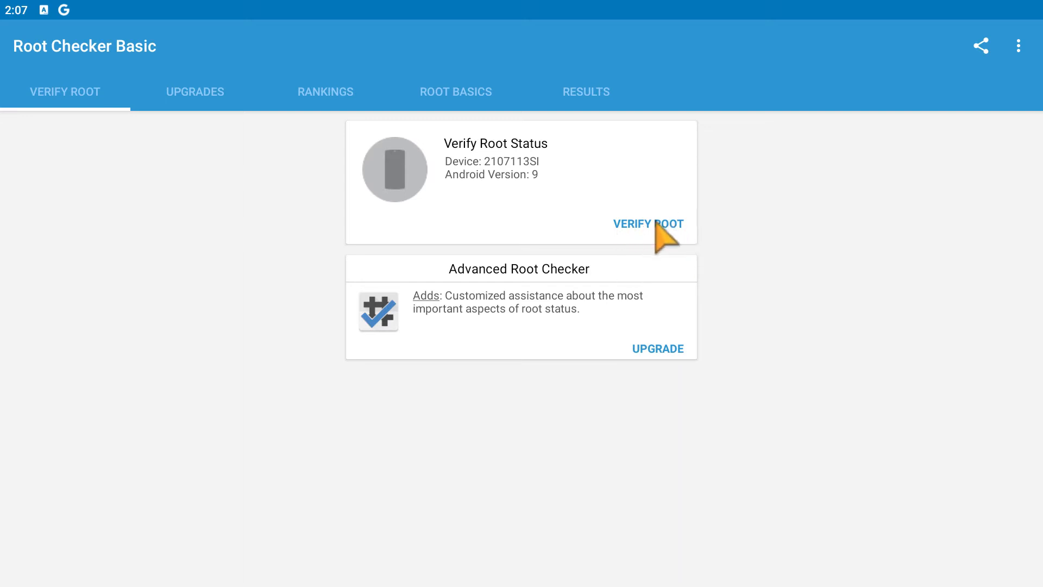
click(661, 220)
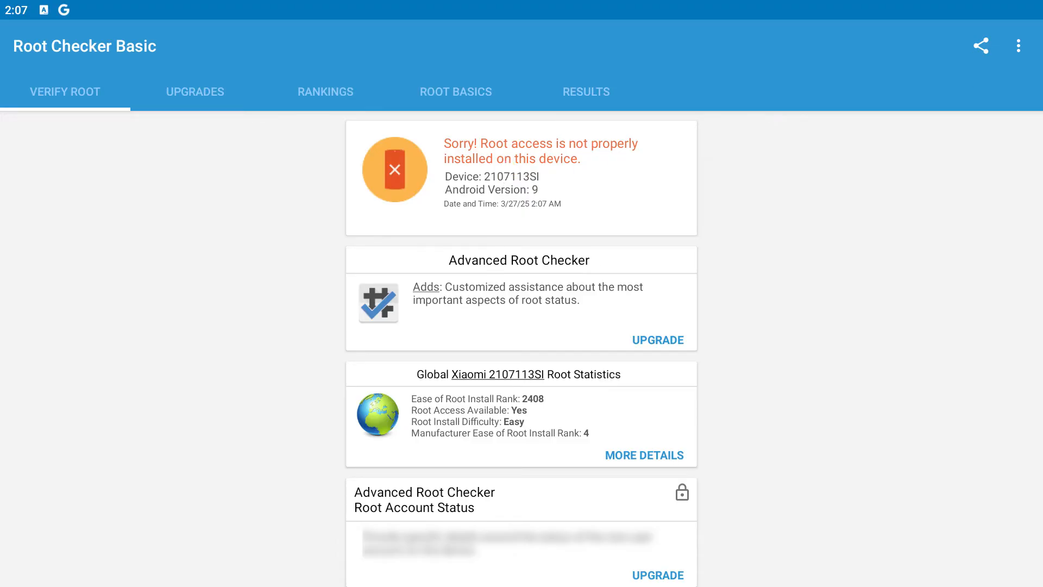
Leave fullscreen, close the BlueStacks App Player and exit its background process from the system tray.
key(F11)
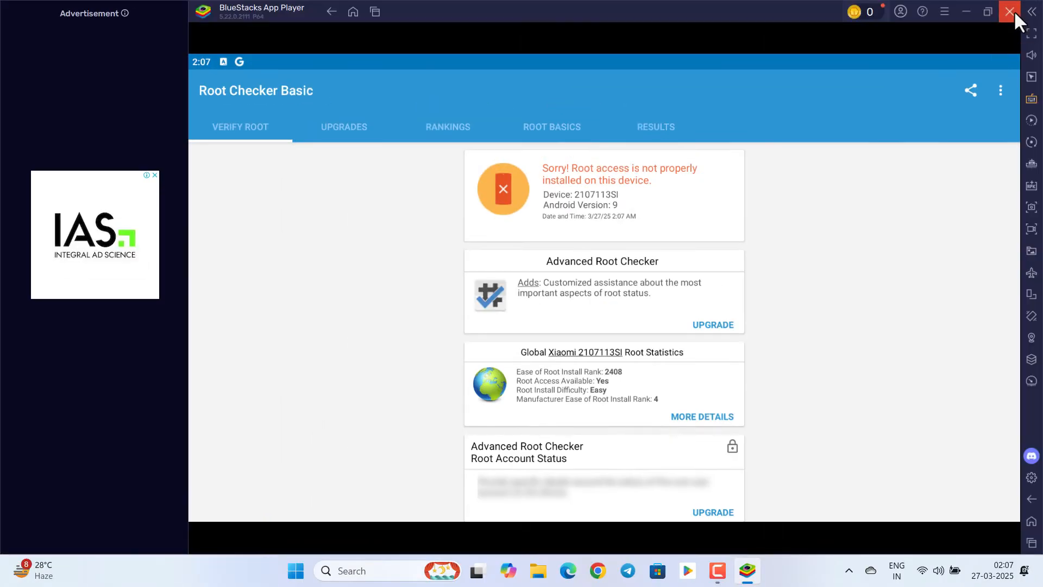
click(1011, 12)
click(580, 303)
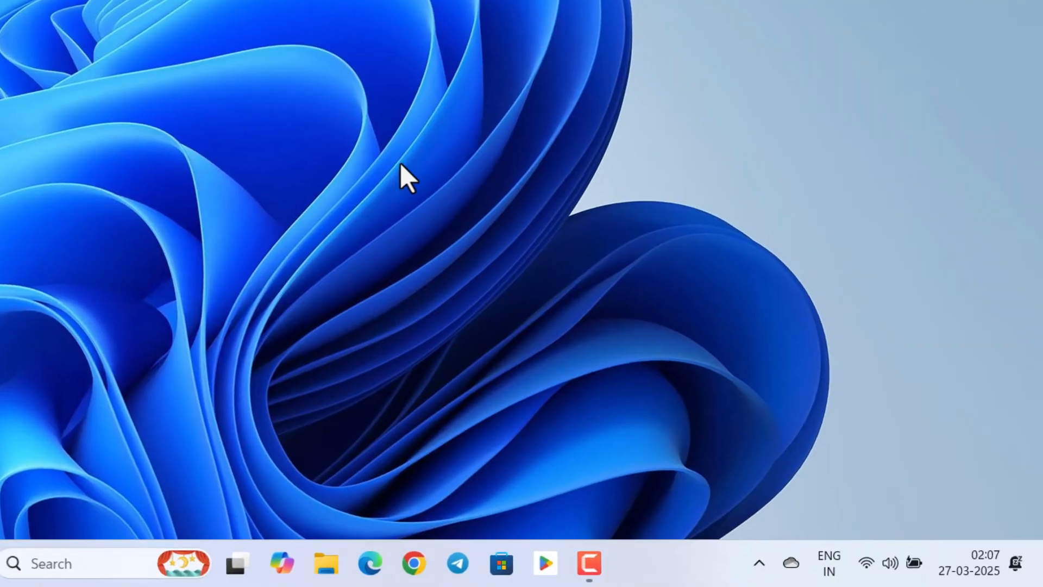
click(759, 564)
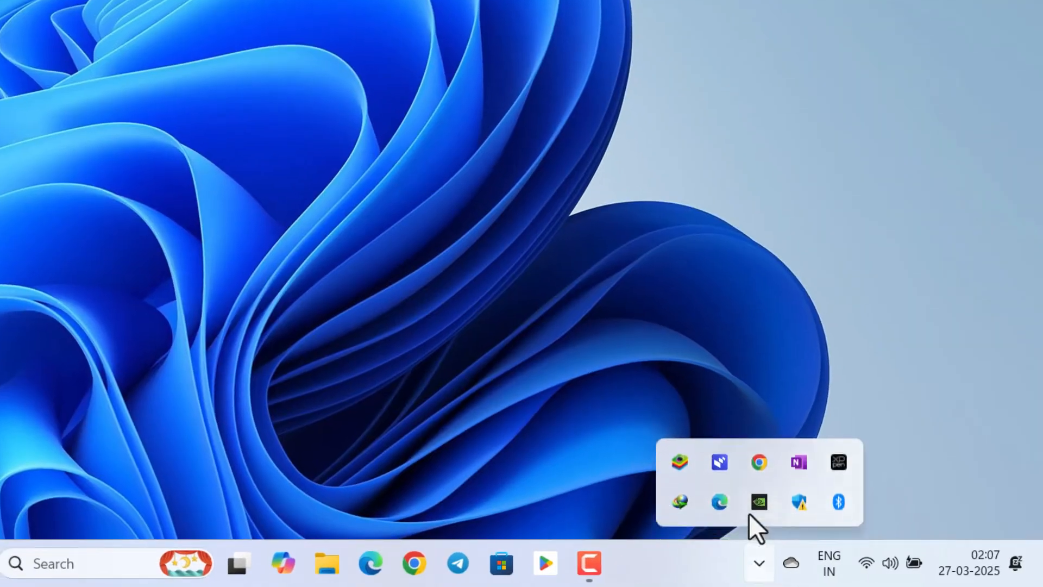
right_click(677, 467)
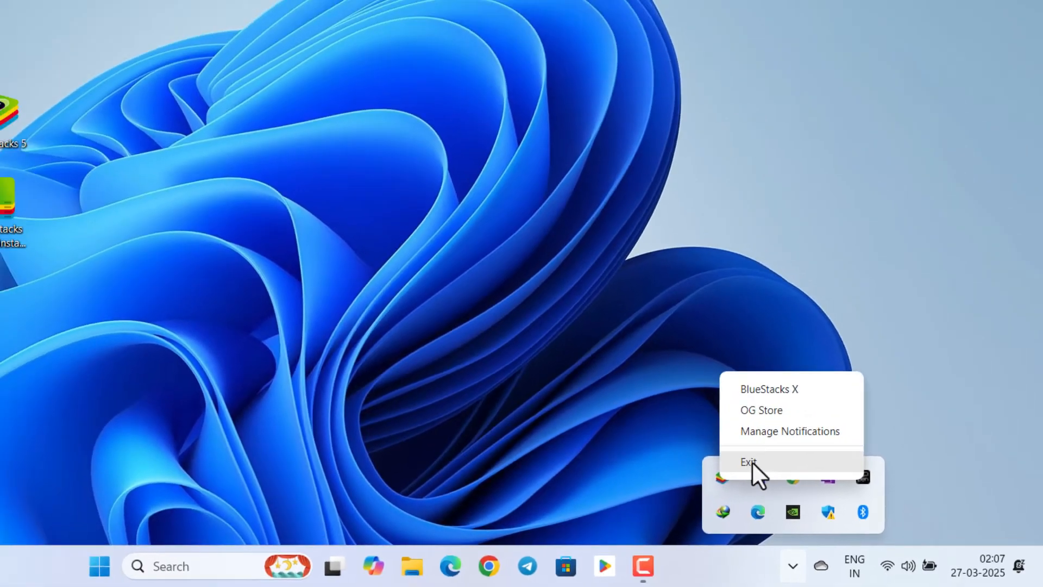
click(710, 446)
click(450, 494)
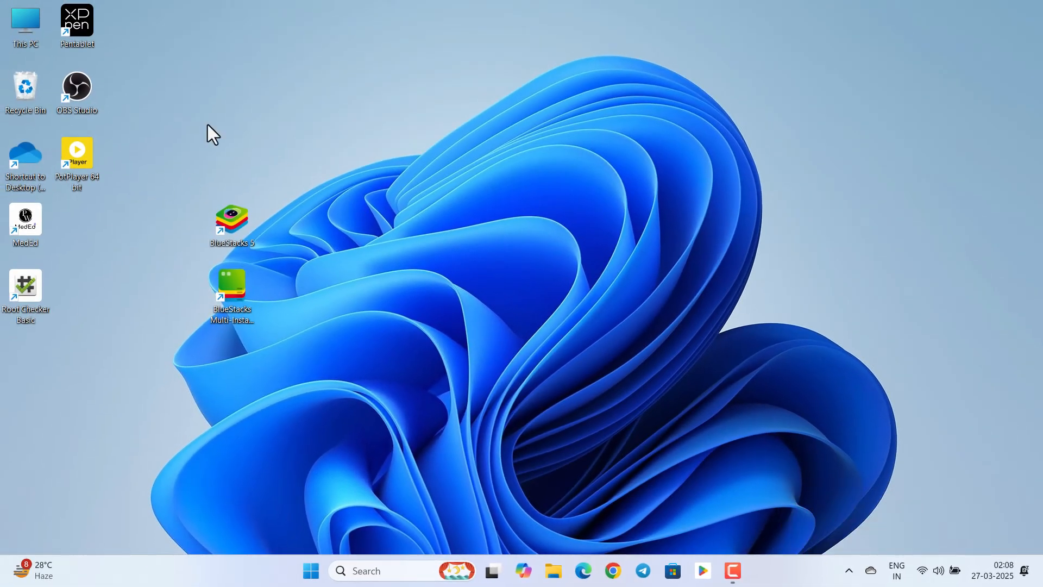
Open This PC in a maximized File Explorer window and go to Local Disk (C:).
double_click(30, 38)
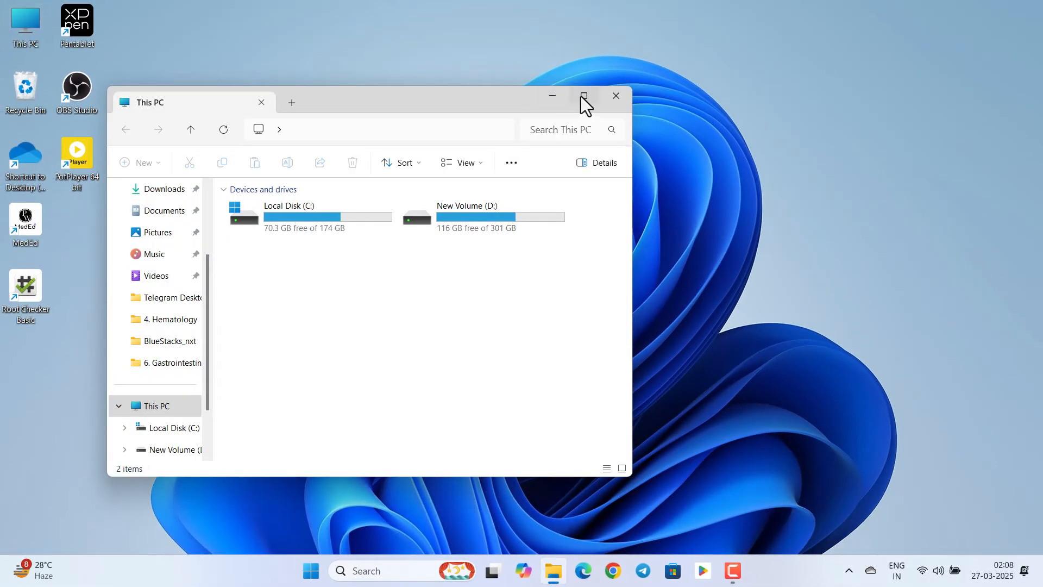
click(583, 96)
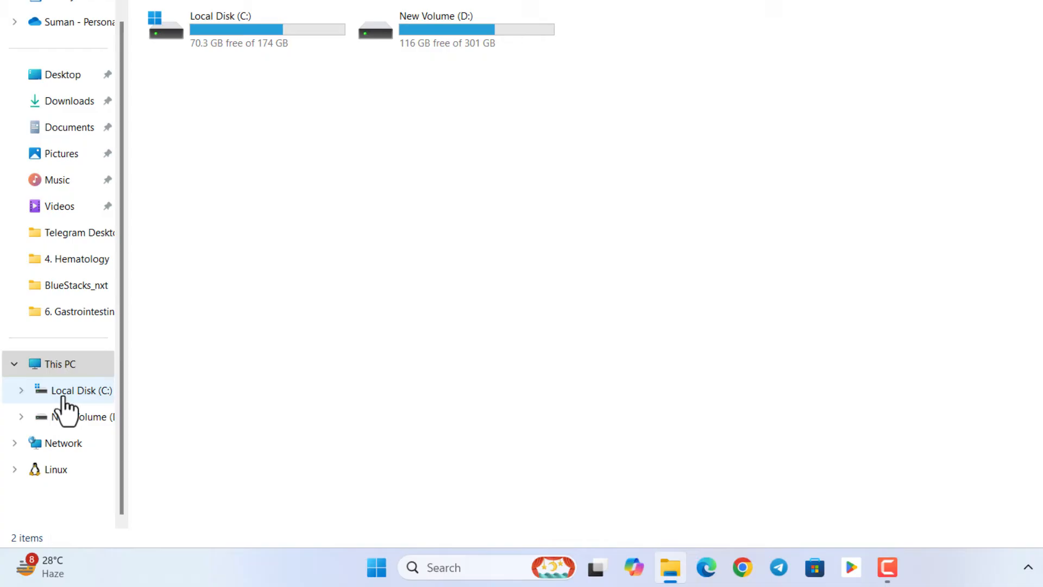
click(63, 399)
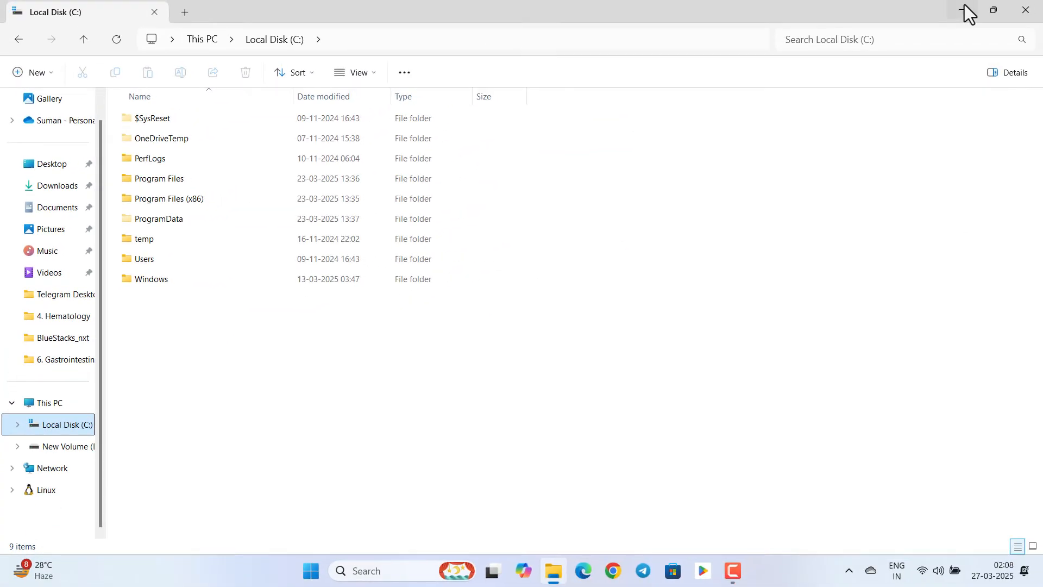
click(686, 175)
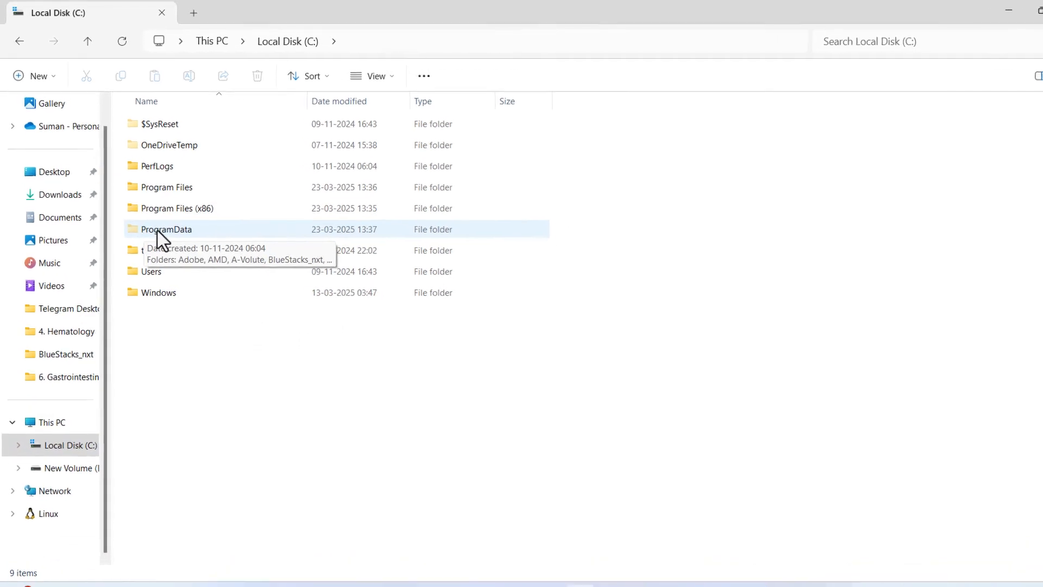
Turn the display of hidden items on the C: drive off and back on.
click(433, 88)
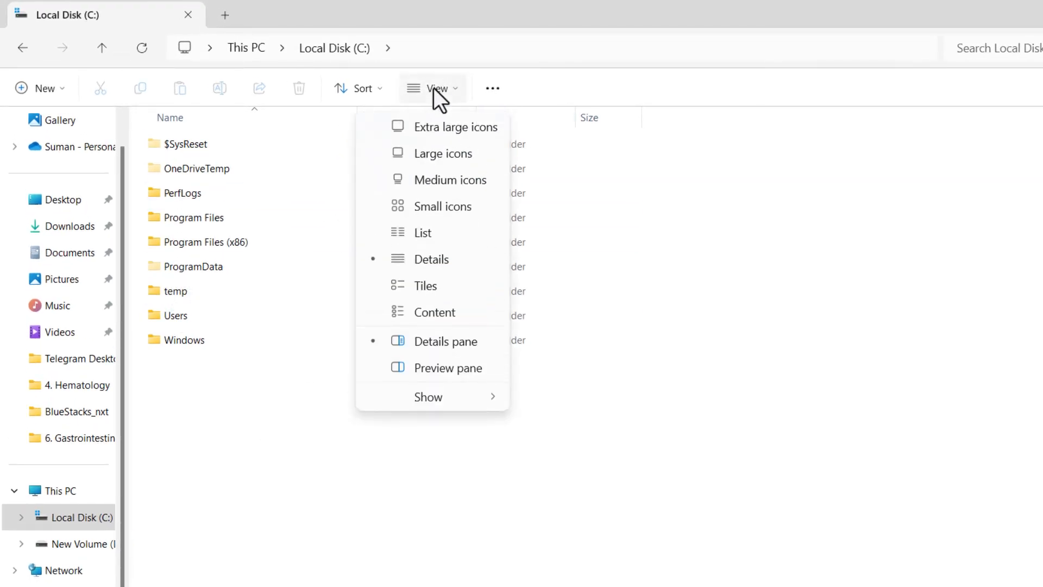
mouse_move(413, 399)
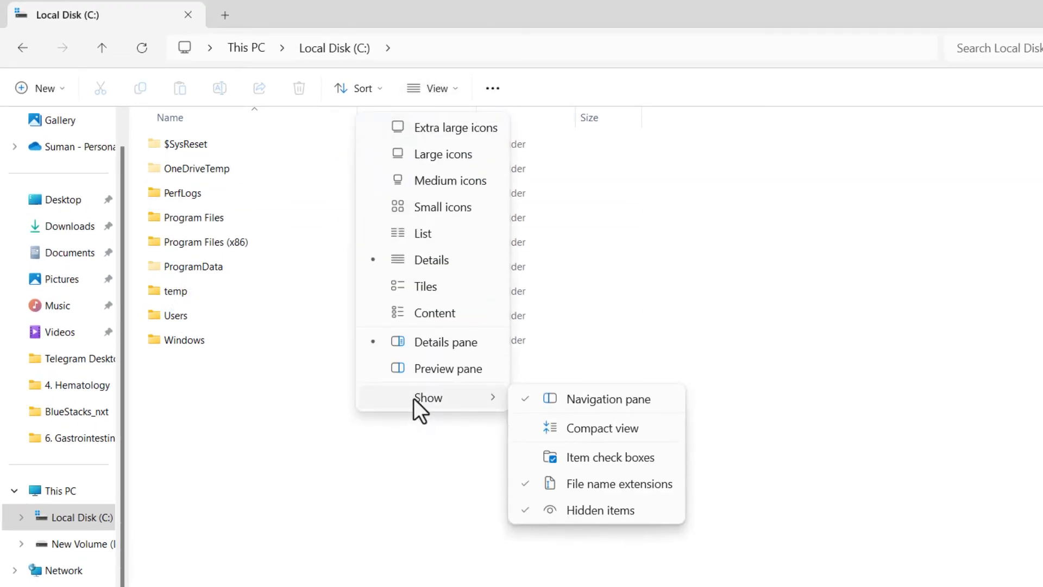
click(534, 513)
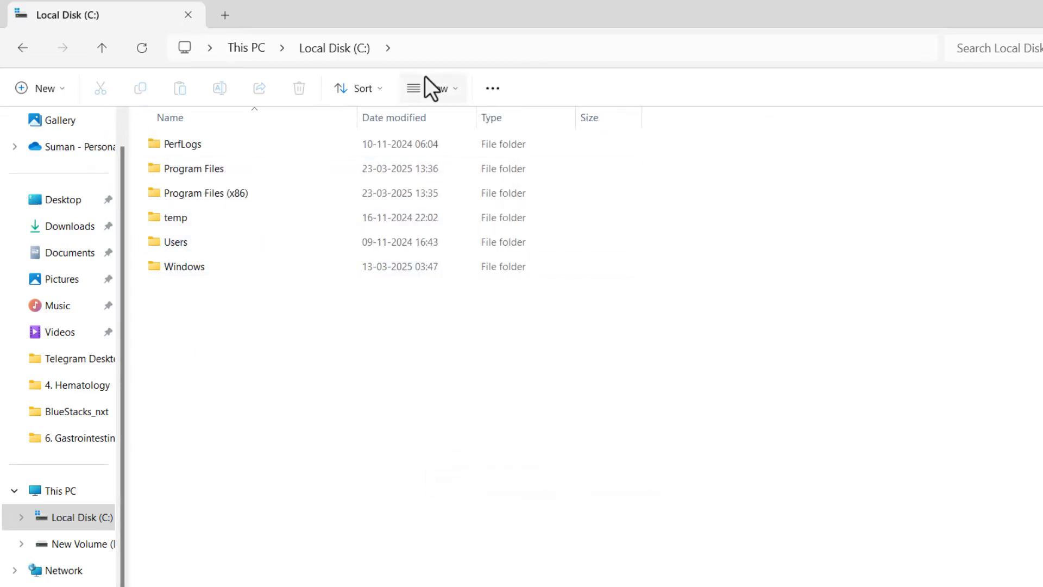
click(446, 92)
mouse_move(435, 393)
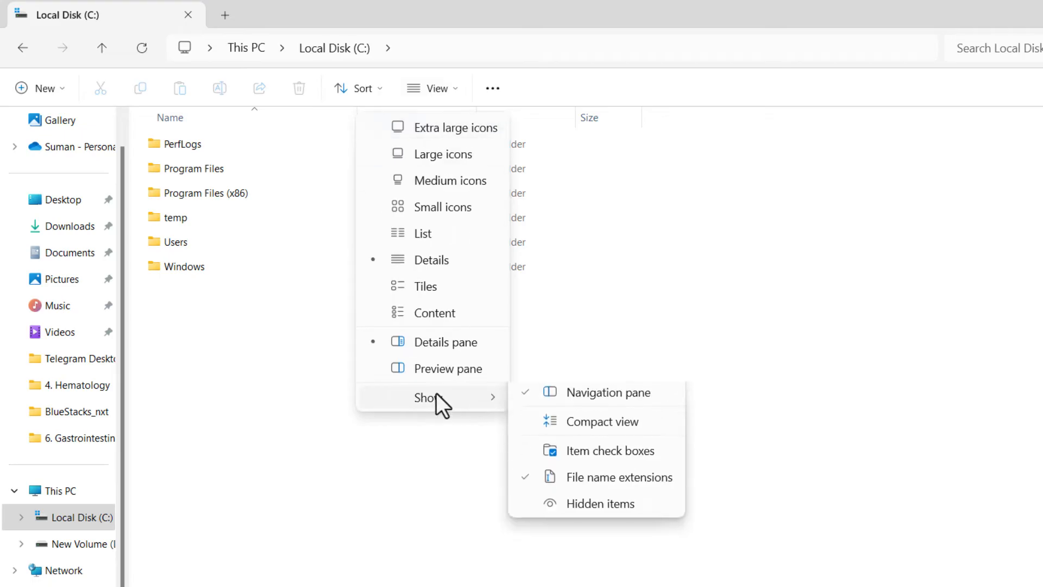
click(565, 511)
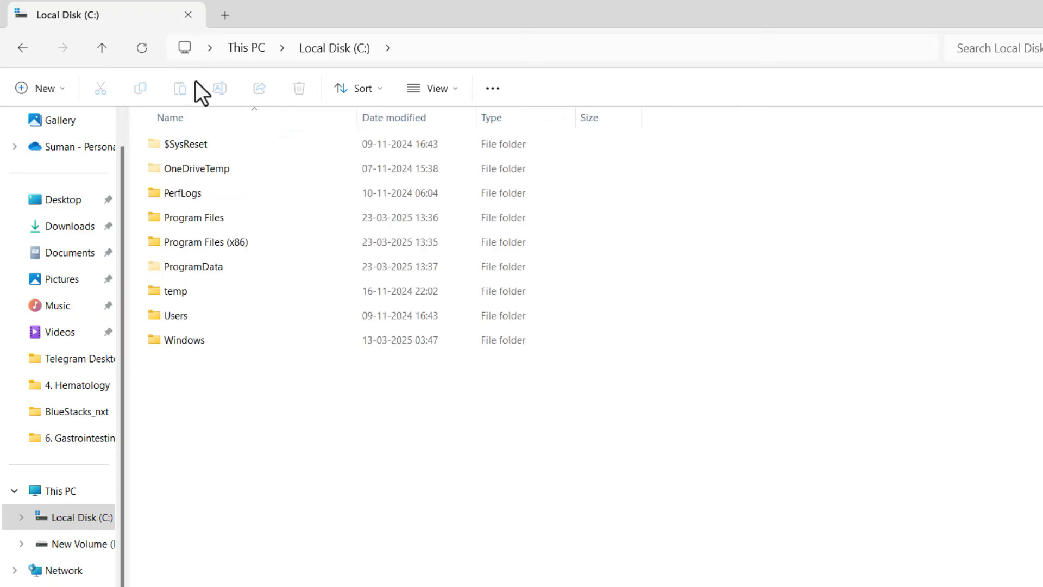
Open the BlueStacks_nxt folder inside ProgramData and check the display options for file name extensions and hidden items.
double_click(217, 266)
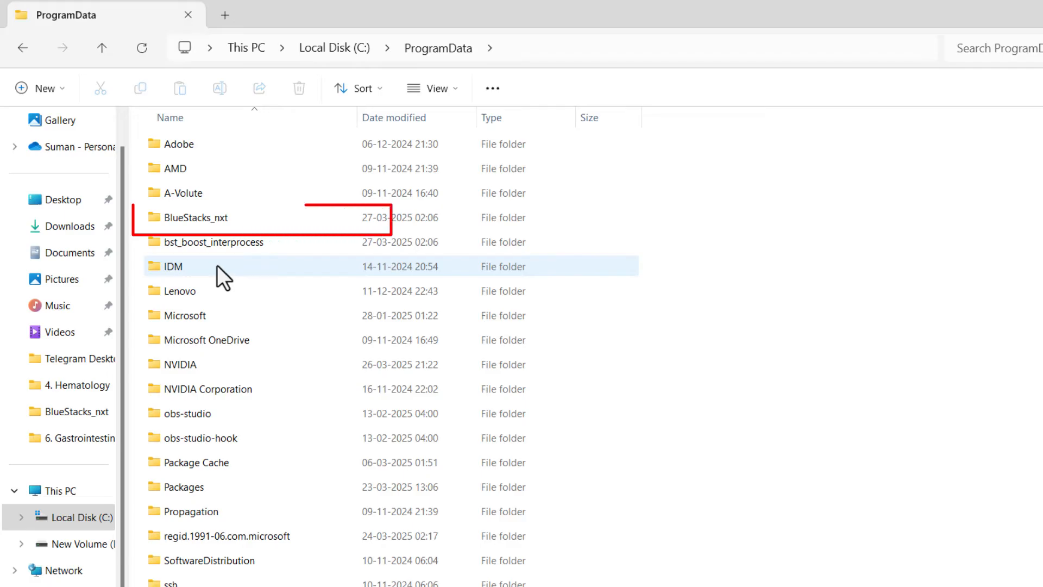
double_click(191, 218)
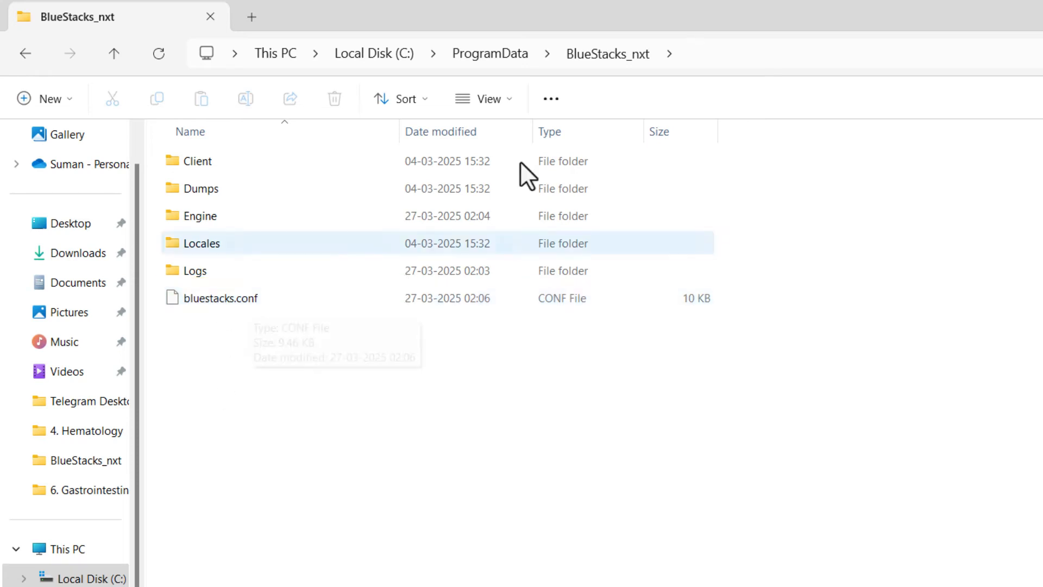
click(512, 100)
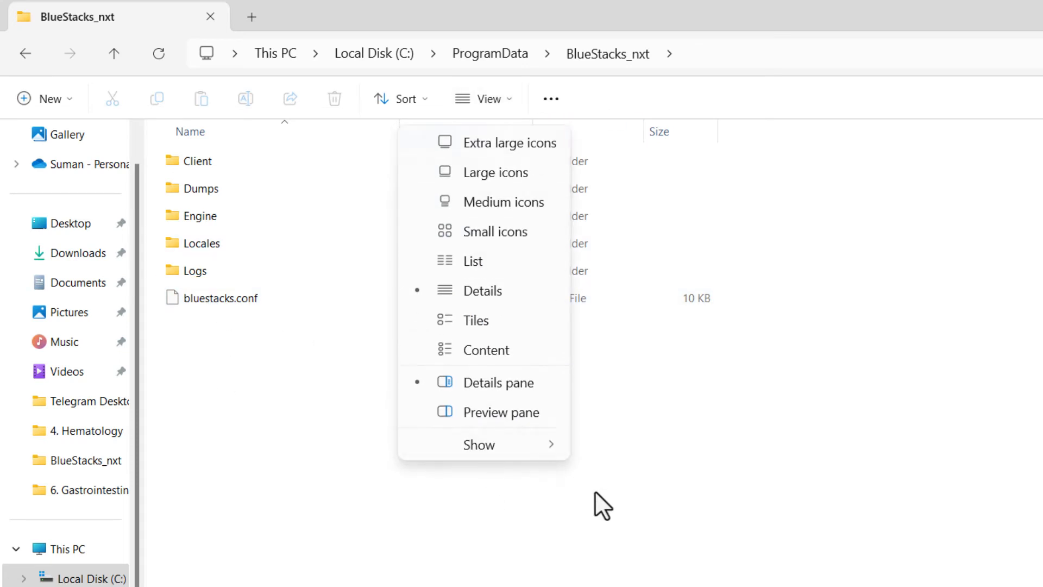
mouse_move(509, 440)
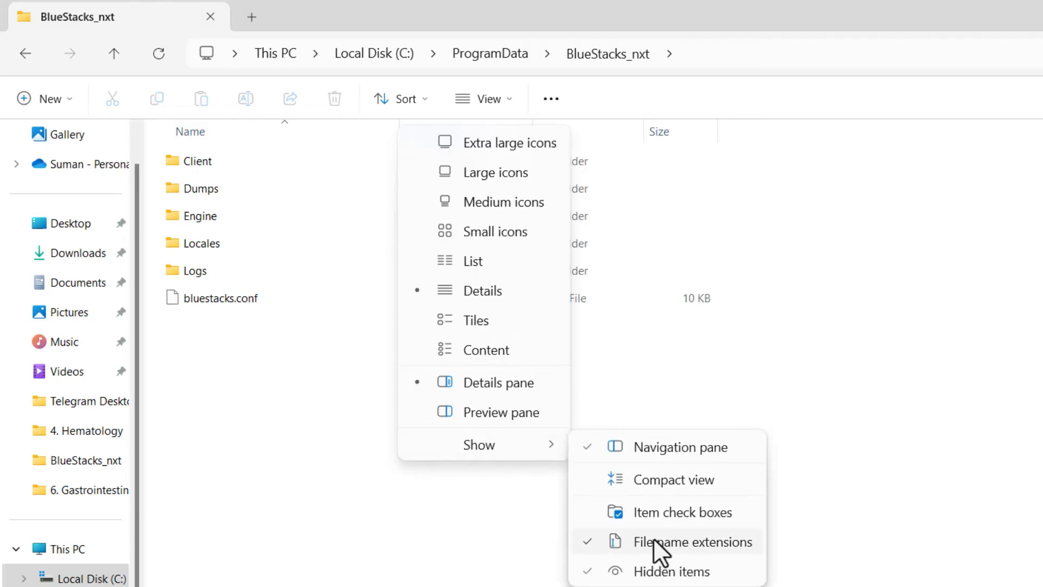
click(252, 404)
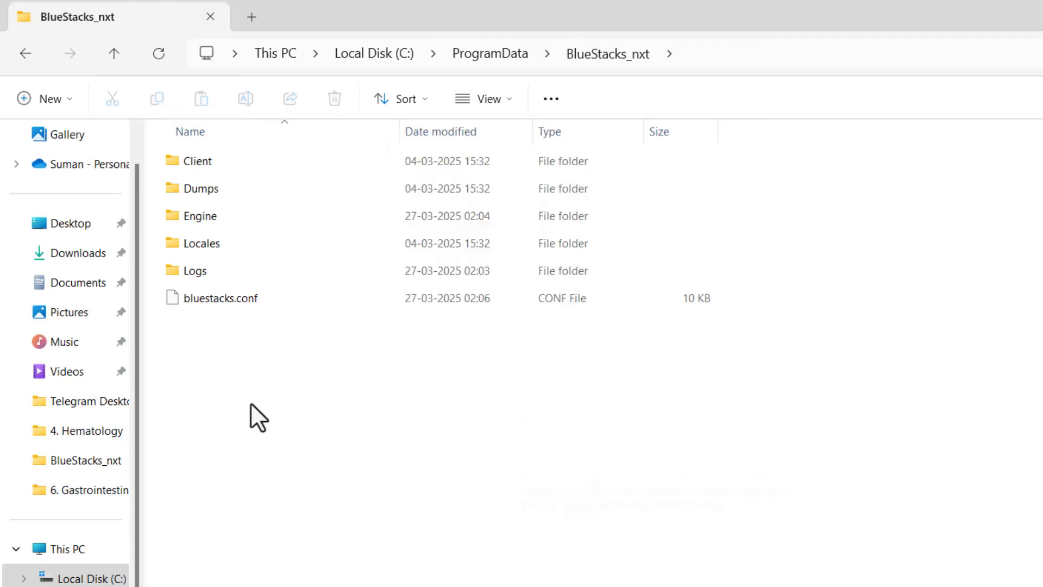
Open the bluestacks.conf file with Notepad.
right_click(246, 299)
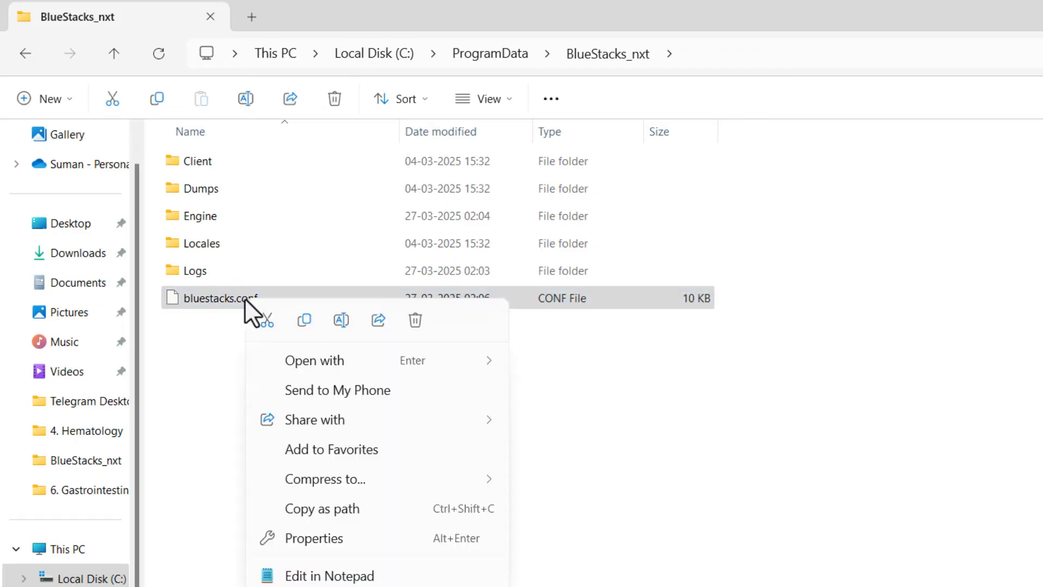
mouse_move(334, 363)
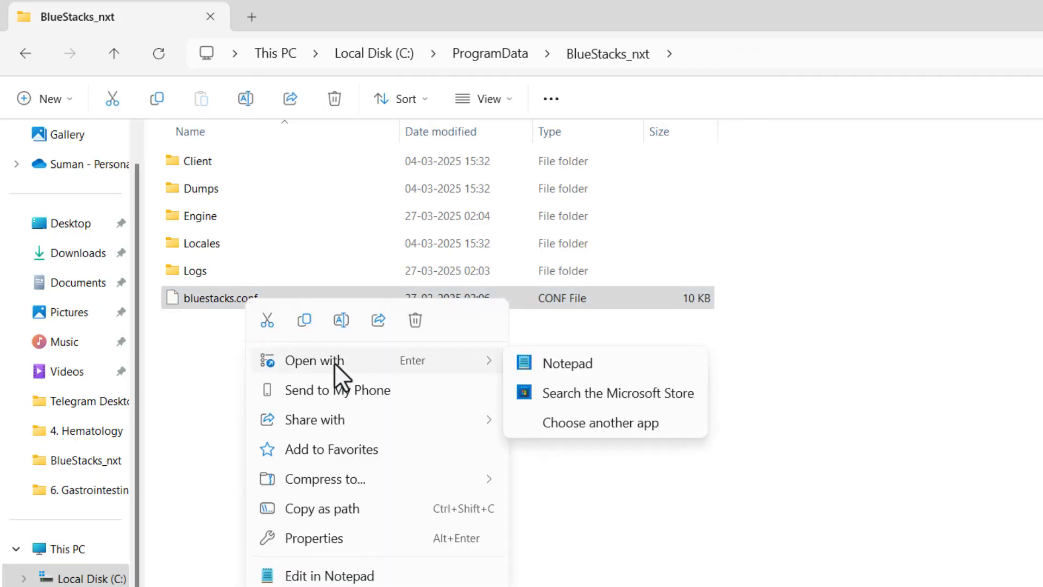
click(576, 369)
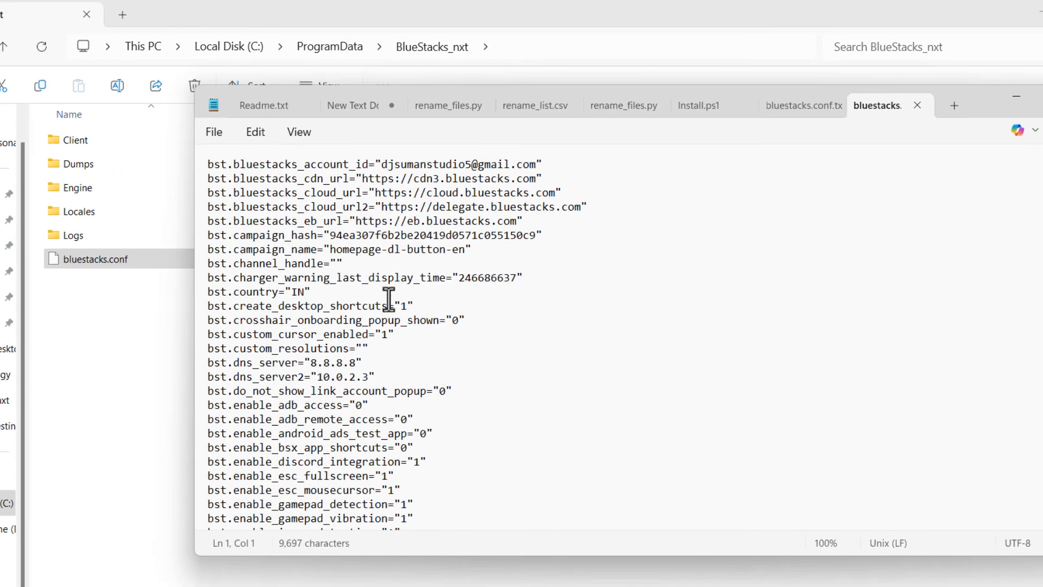
Search bluestacks.conf for "root" and set bst.feature.rooting to "1".
scroll(487, 293, down, 4)
scroll(487, 259, down, 15)
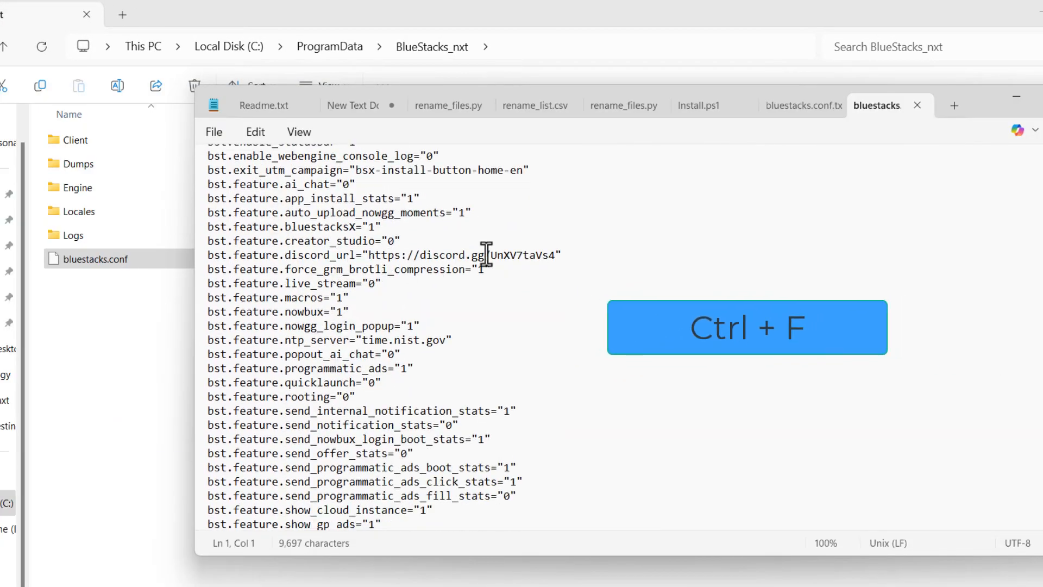
key(ctrl+f)
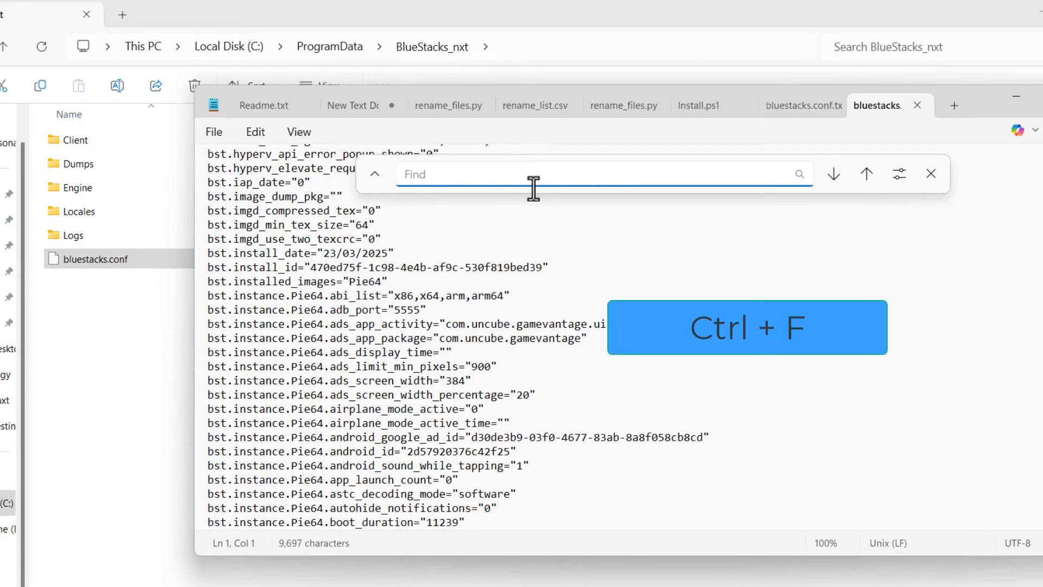
text(root)
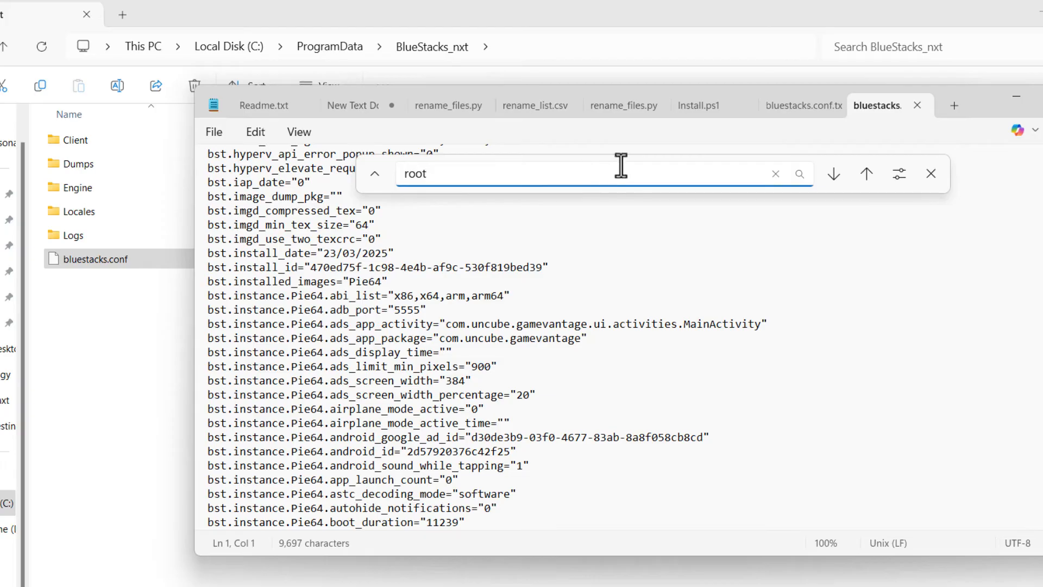
key(Return)
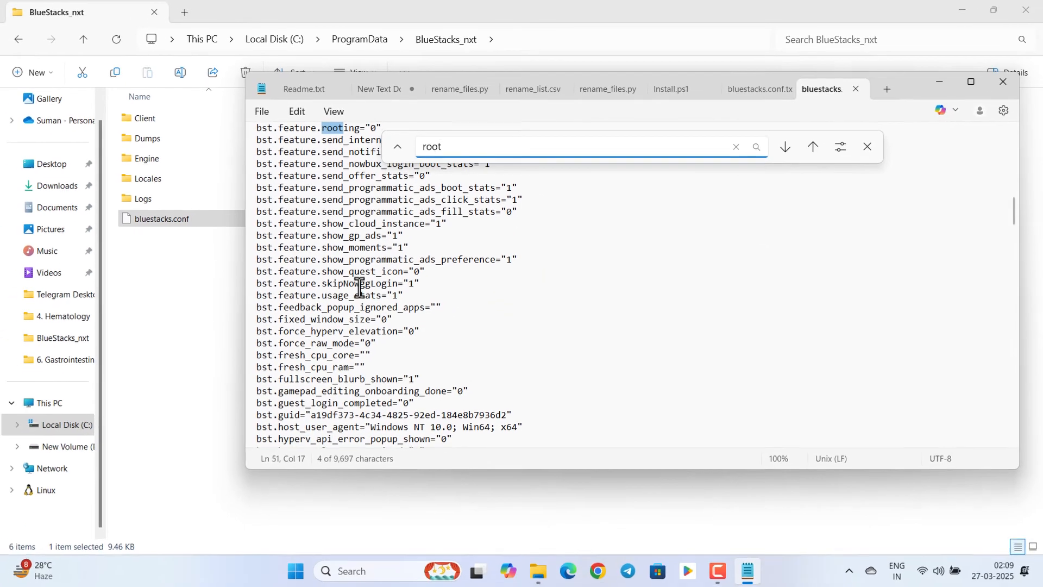
scroll(224, 284, up, 3)
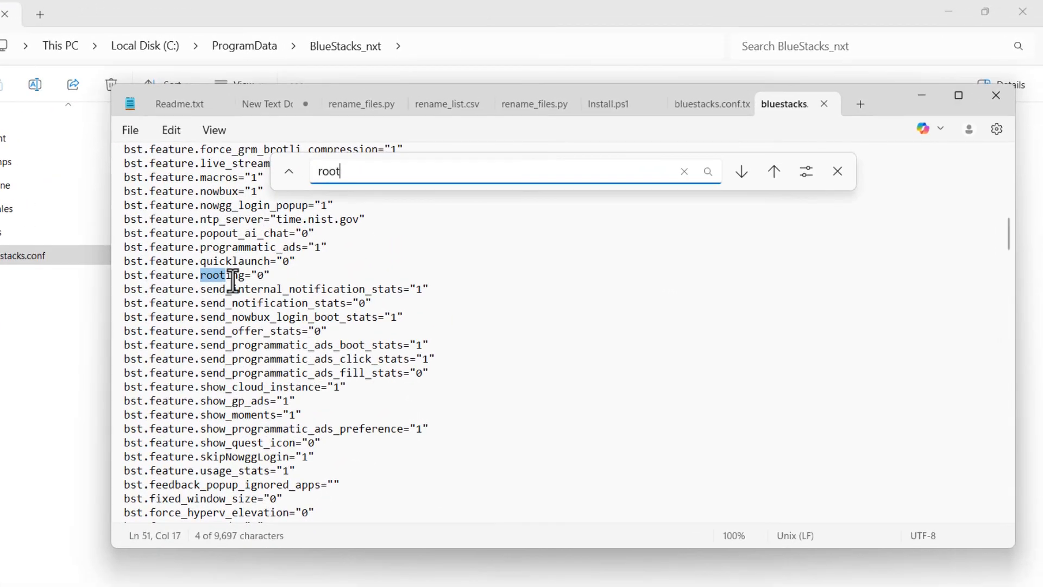
click(262, 280)
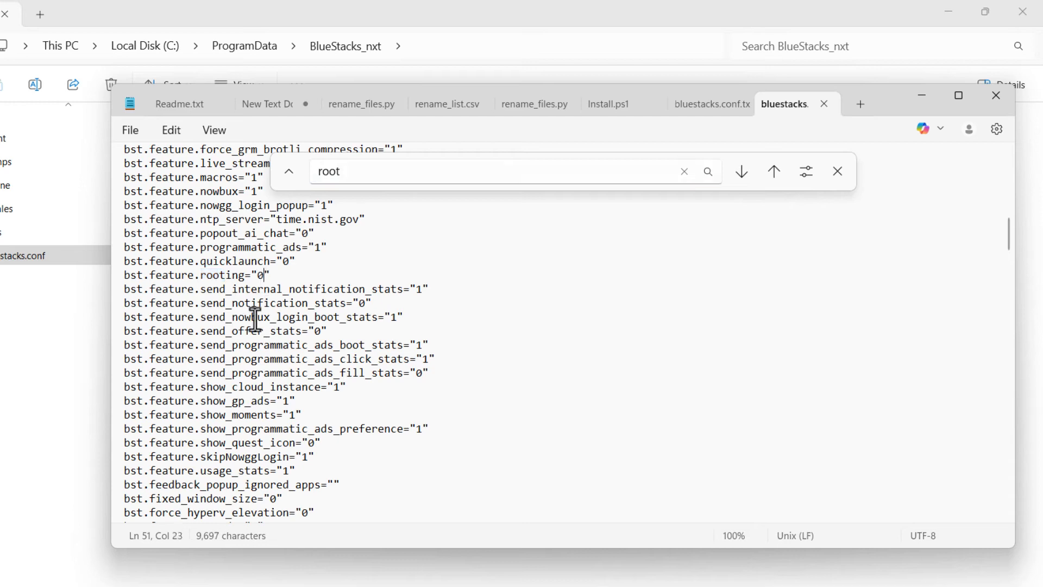
key(BackSpace)
drag(269, 275, 122, 276)
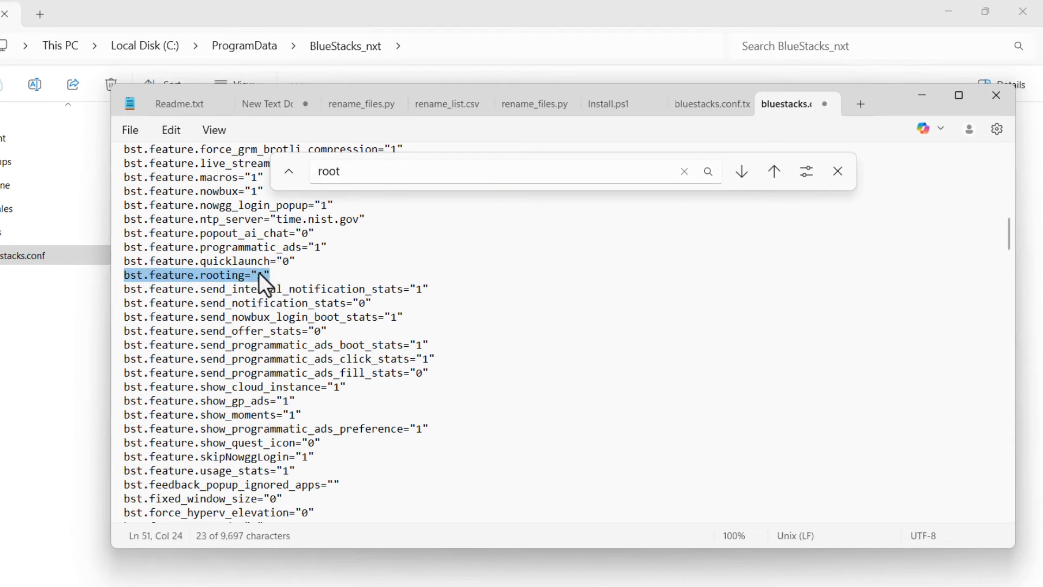
click(479, 284)
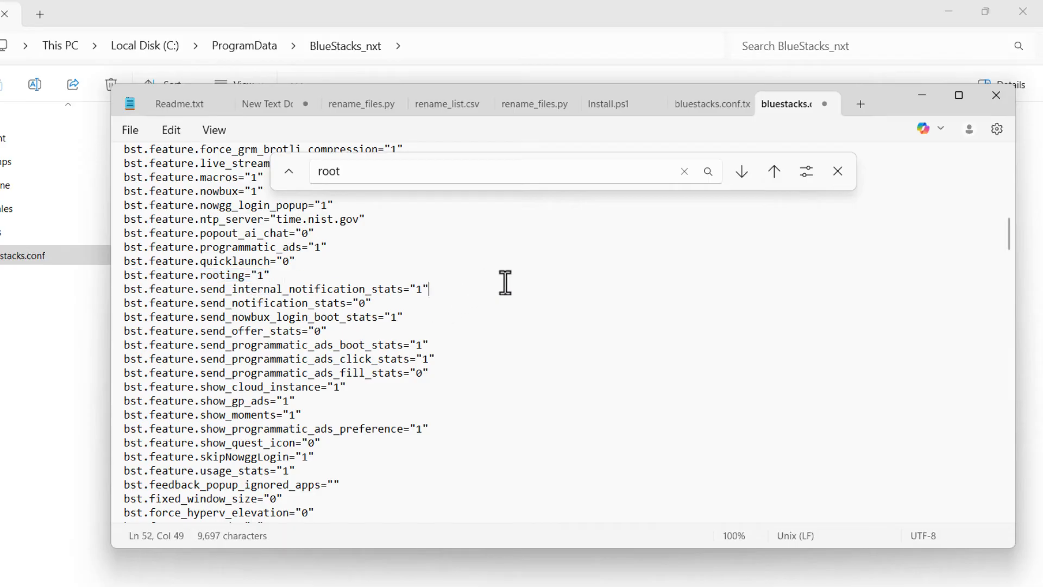
Find the next "root" match and set bst.instance.Pie64.enable_root_access to "1".
click(741, 173)
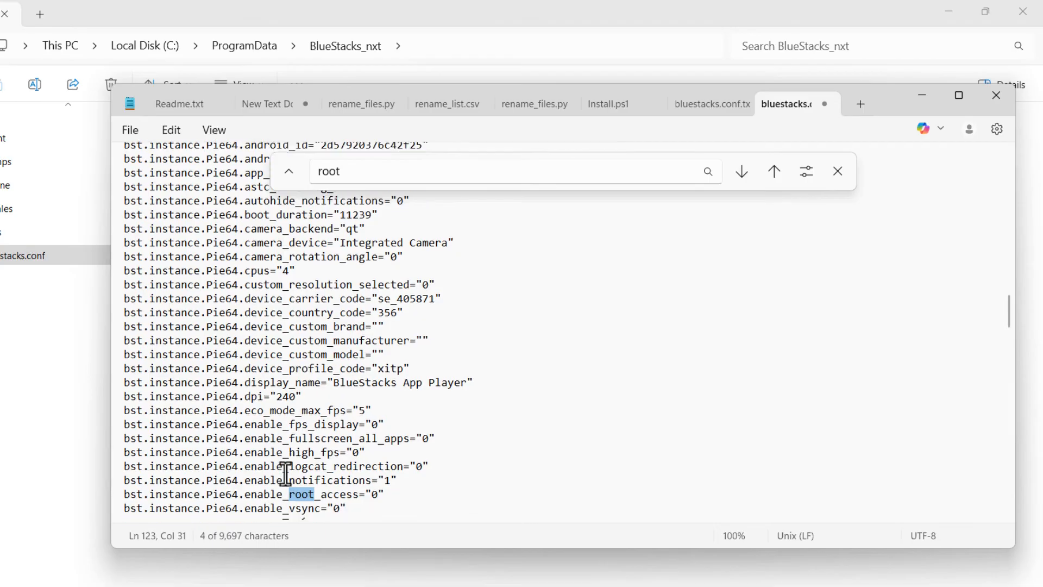
scroll(286, 474, down, 4)
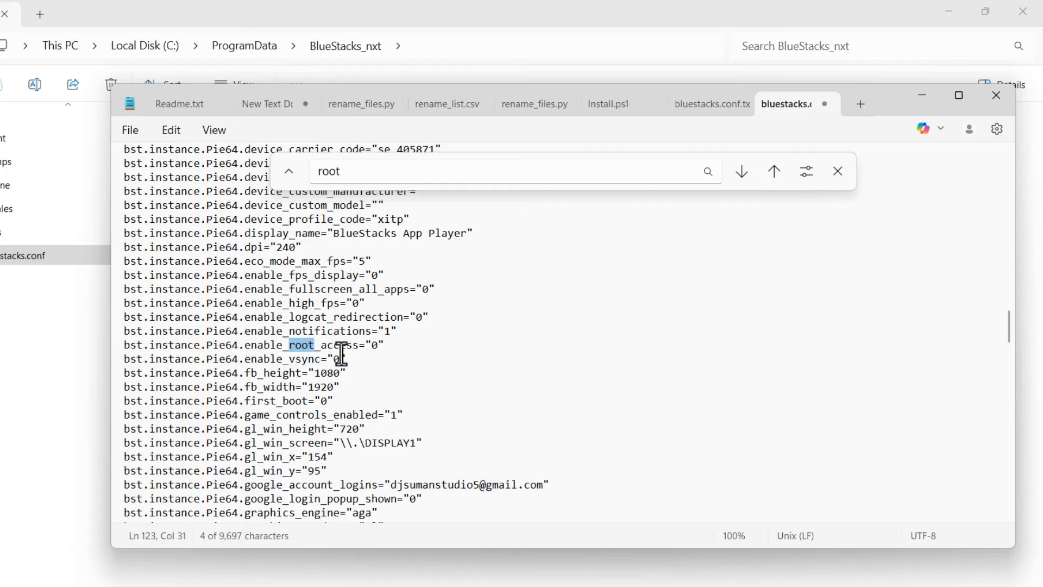
click(378, 347)
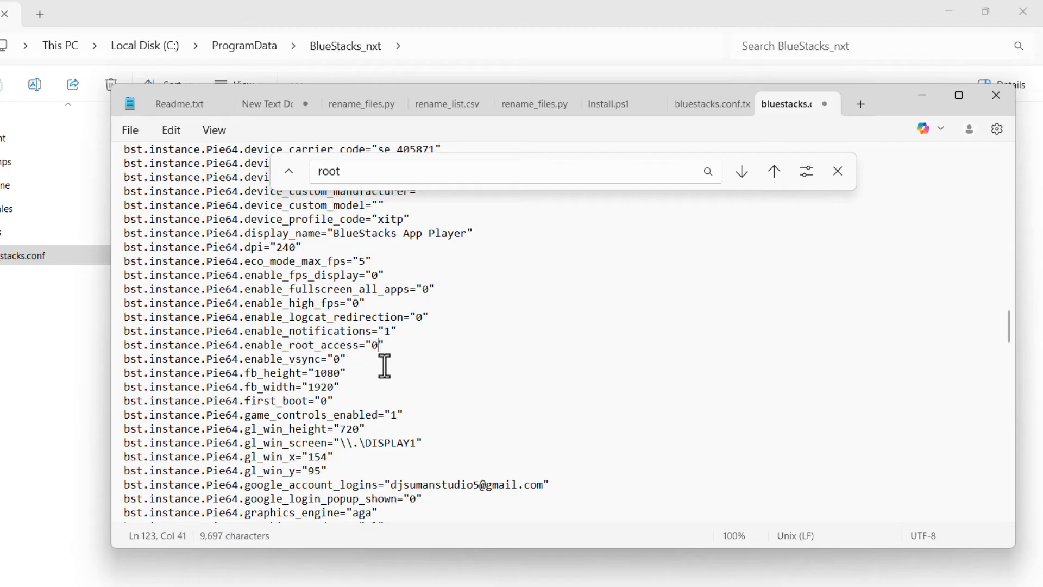
key(BackSpace)
text(1)
drag(205, 346, 239, 352)
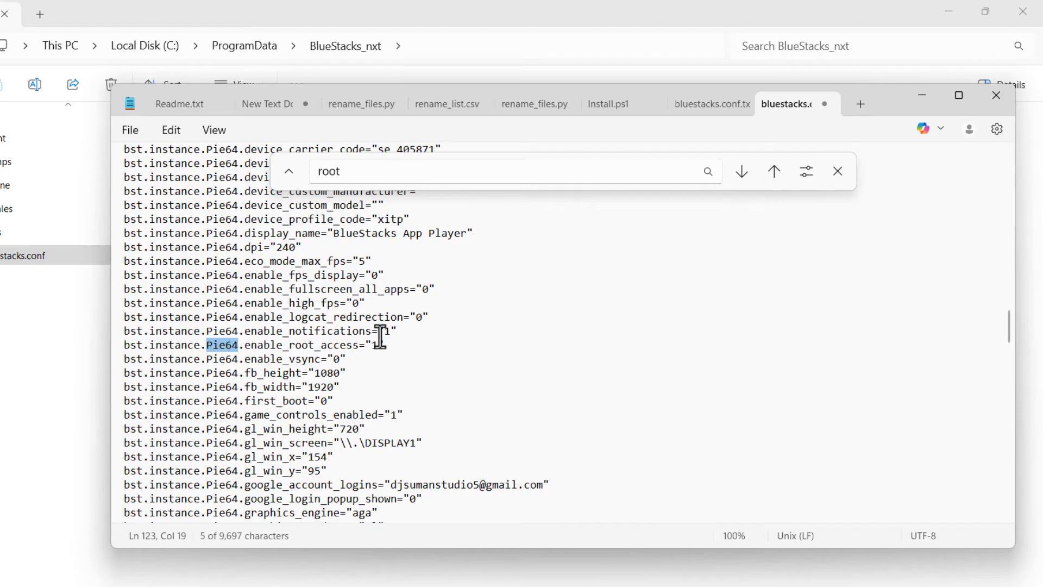
double_click(479, 263)
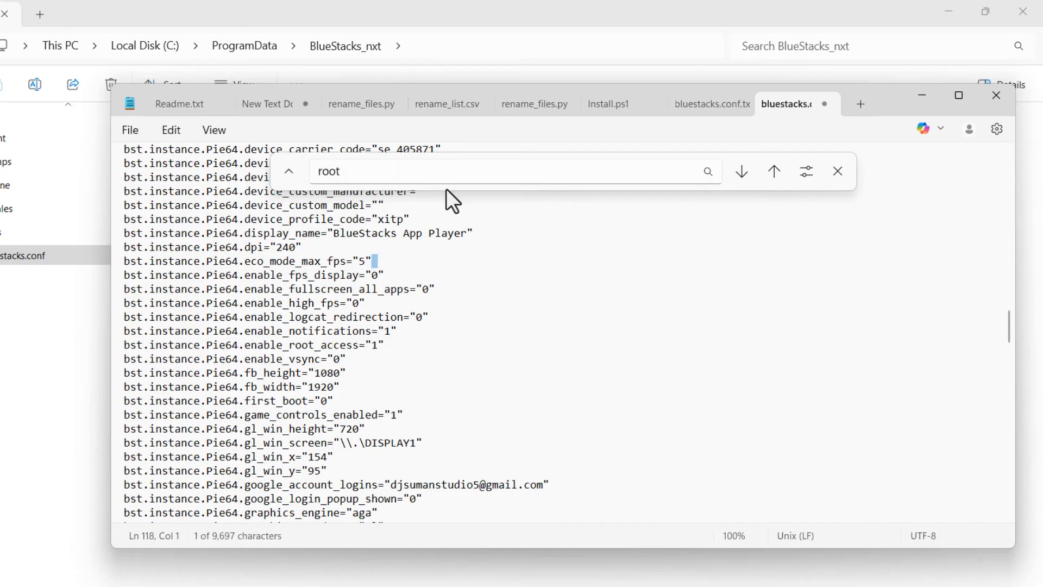
Cycle through the "root" matches again to check the rooting and enable_root_access entries.
click(743, 171)
click(743, 171)
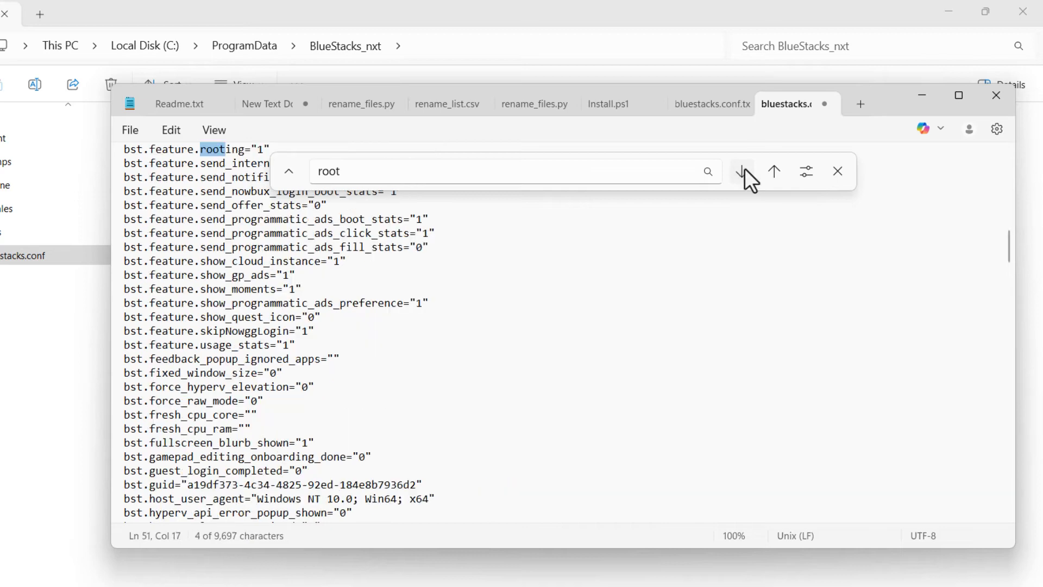
scroll(387, 378, up, 2)
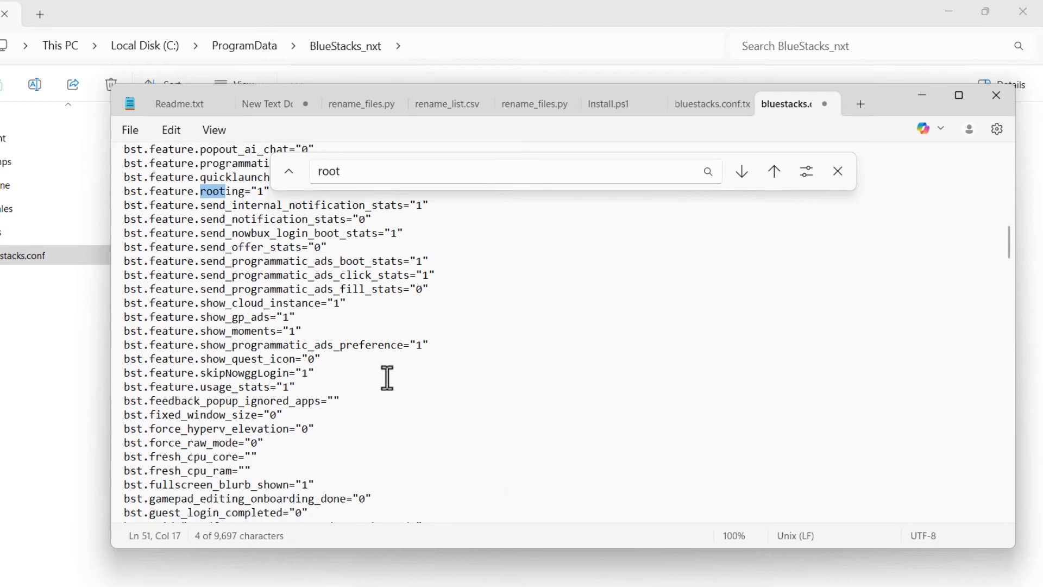
click(740, 178)
scroll(465, 393, down, 1)
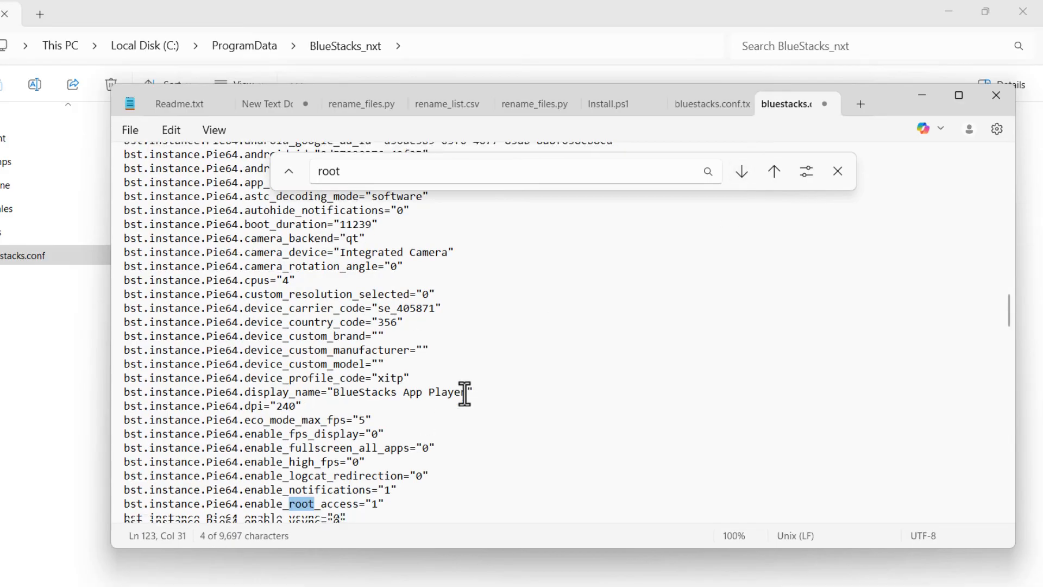
scroll(303, 280, up, 1)
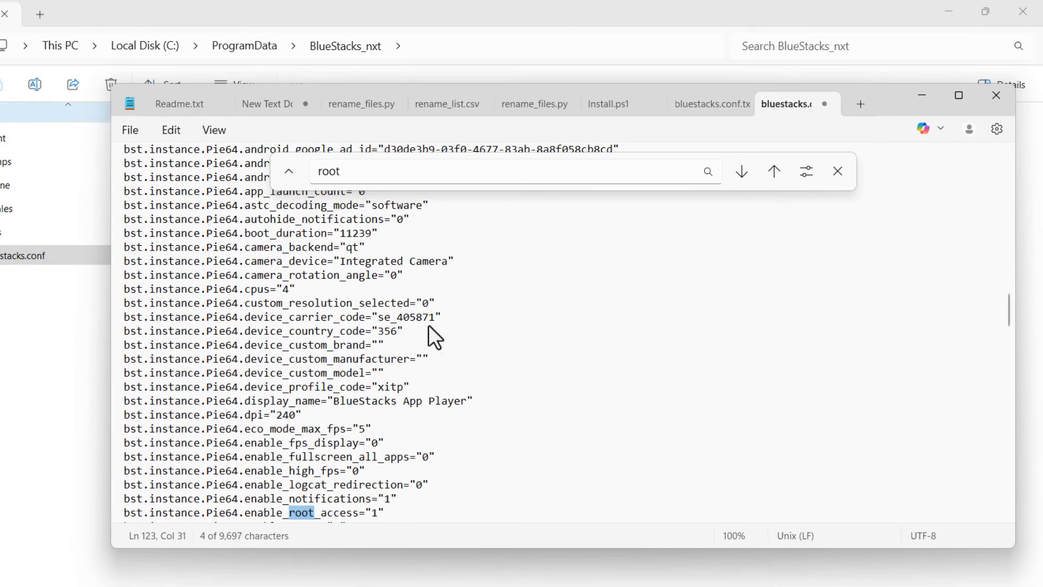
Save the edited bluestacks.conf file and close Notepad.
click(130, 130)
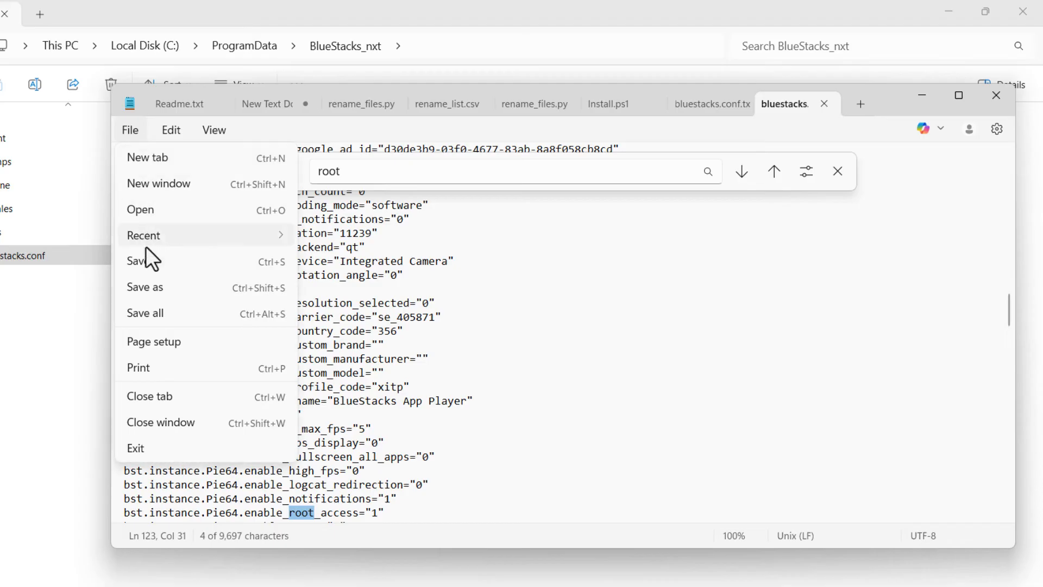
click(153, 265)
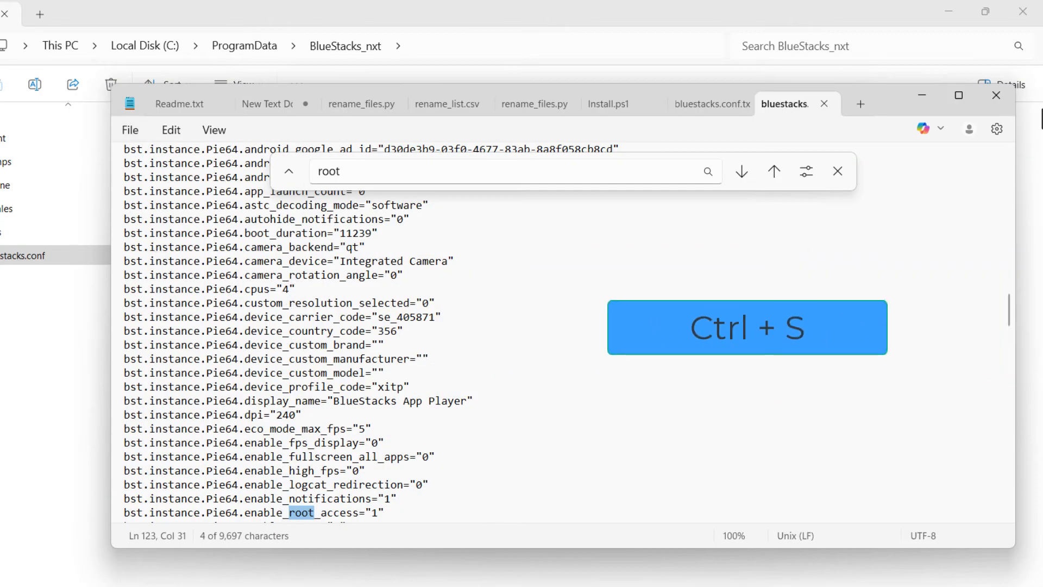
click(997, 99)
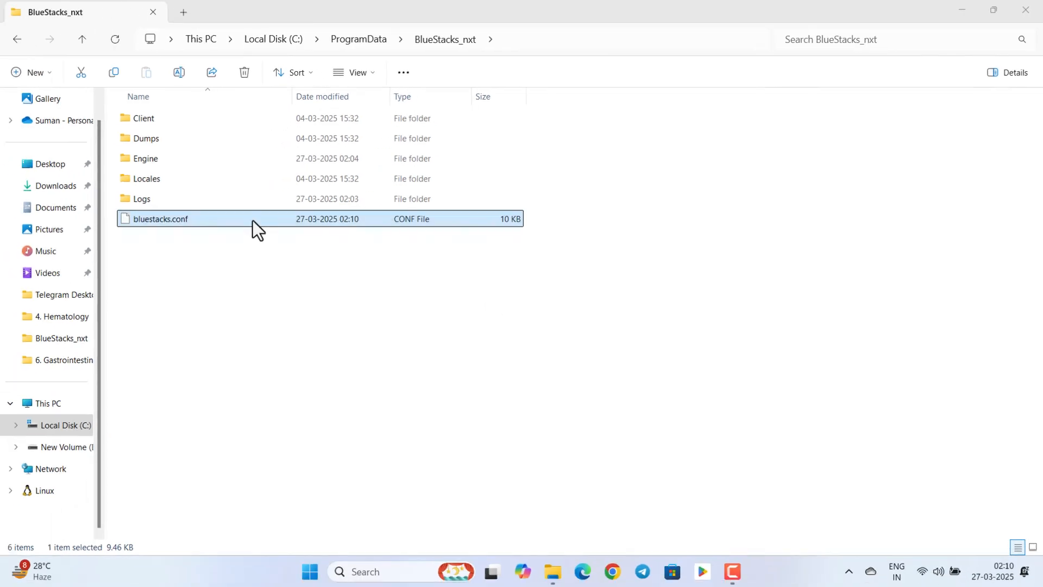
Reopen bluestacks.conf in Notepad, review the saved enable_root_access and bst.feature.rooting lines, and close it.
right_click(174, 220)
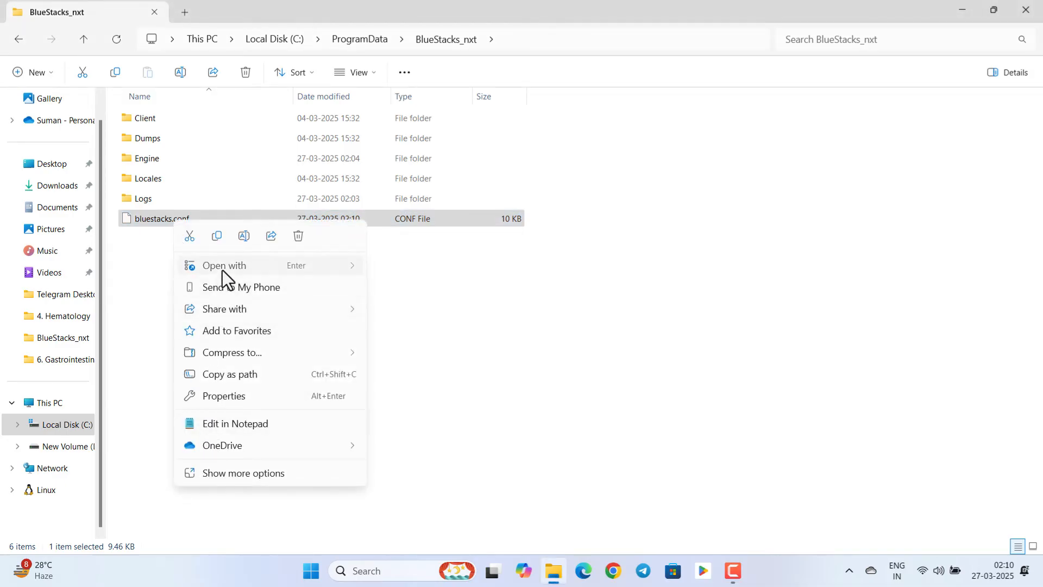
mouse_move(223, 269)
click(394, 269)
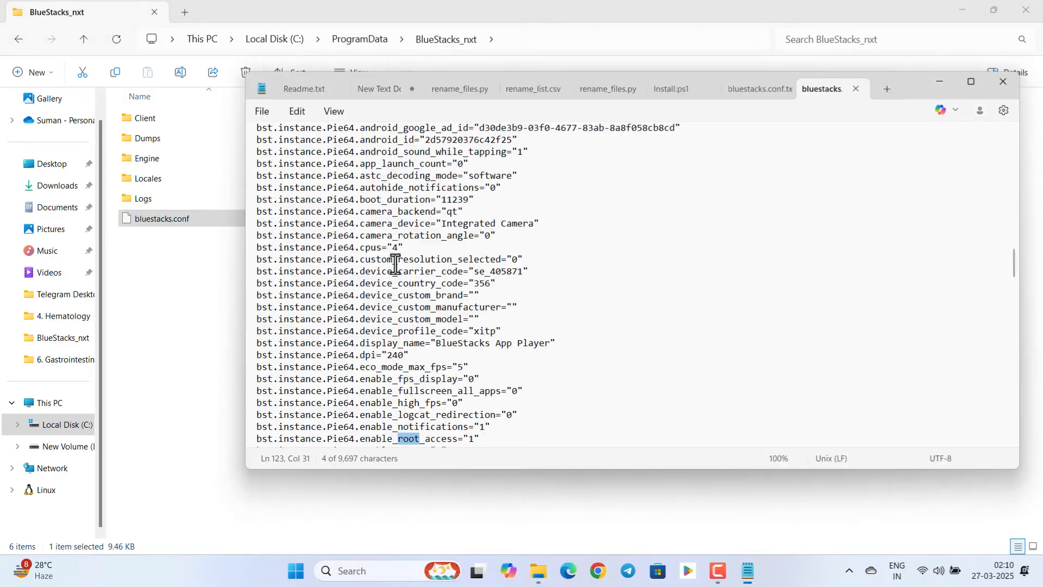
scroll(434, 288, down, 1)
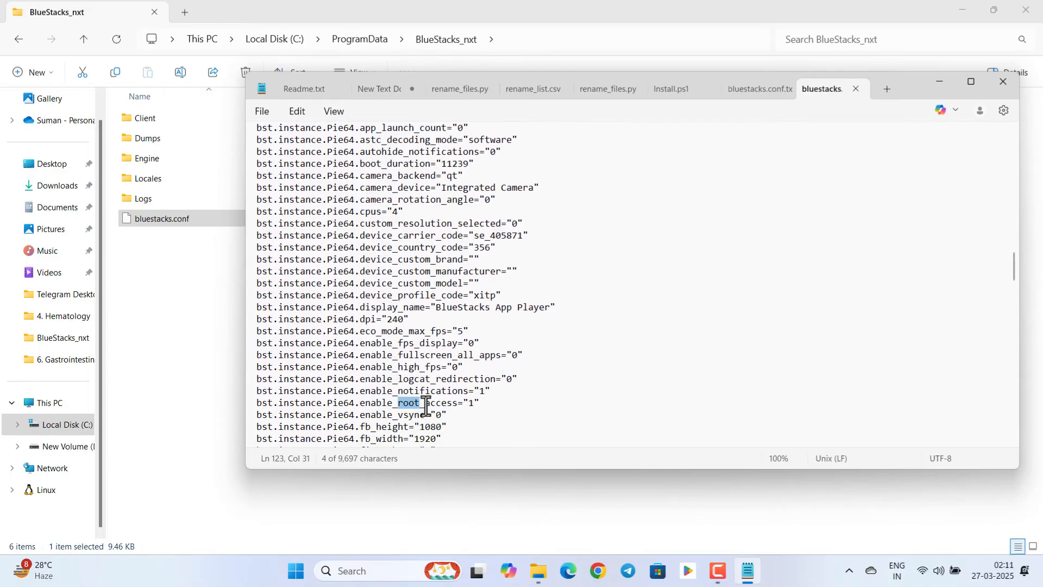
scroll(433, 356, up, 15)
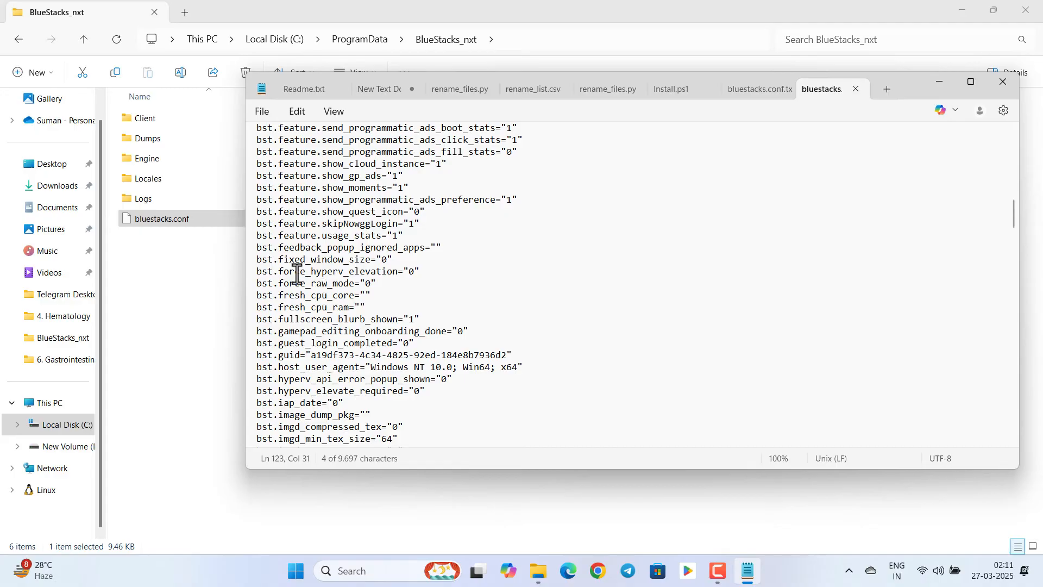
scroll(297, 271, up, 4)
triple_click(258, 212)
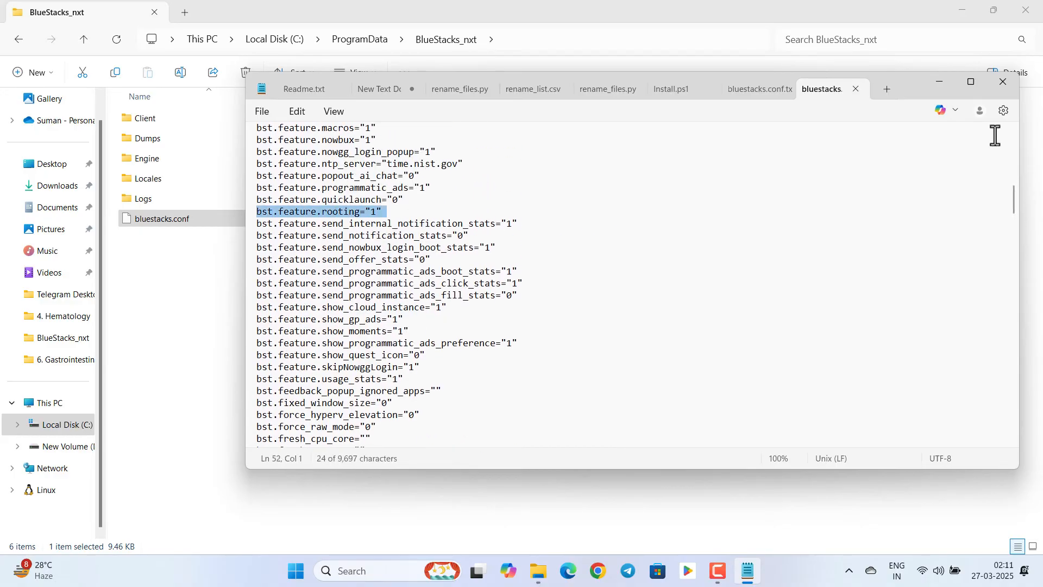
click(998, 80)
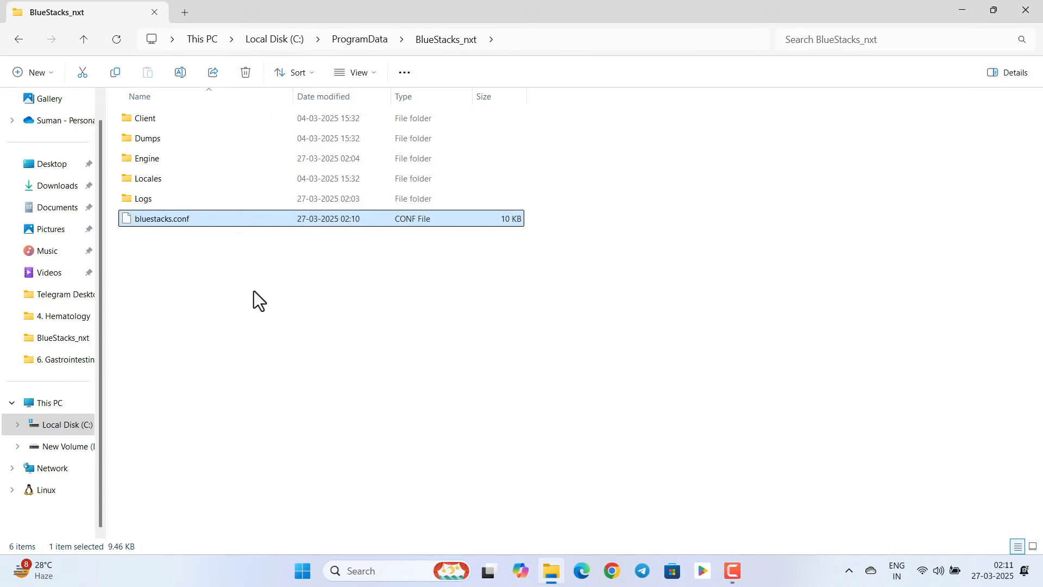
Make bluestacks.conf read-only in its file properties and apply the change.
right_click(152, 217)
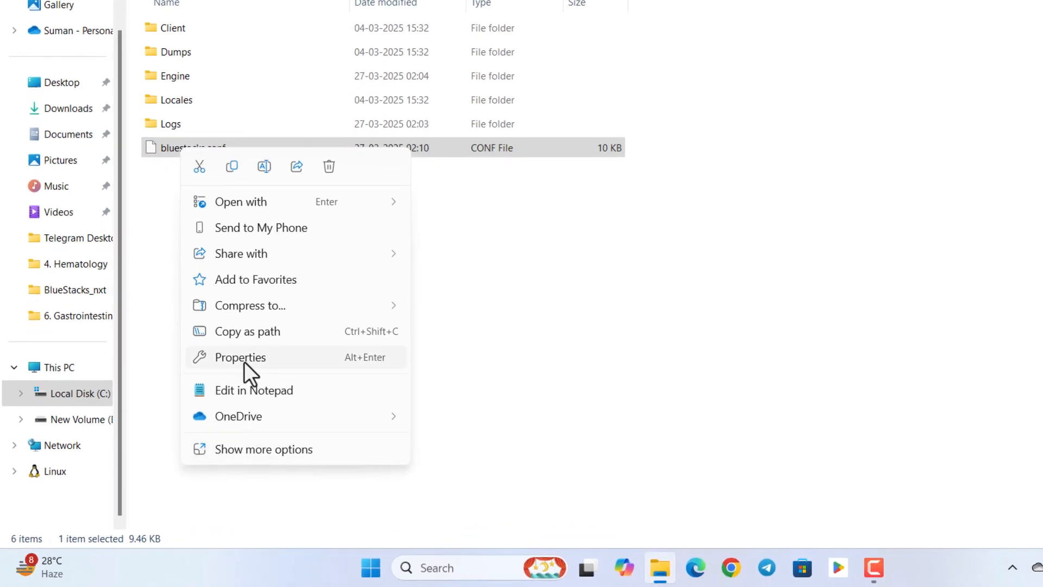
click(245, 358)
click(273, 437)
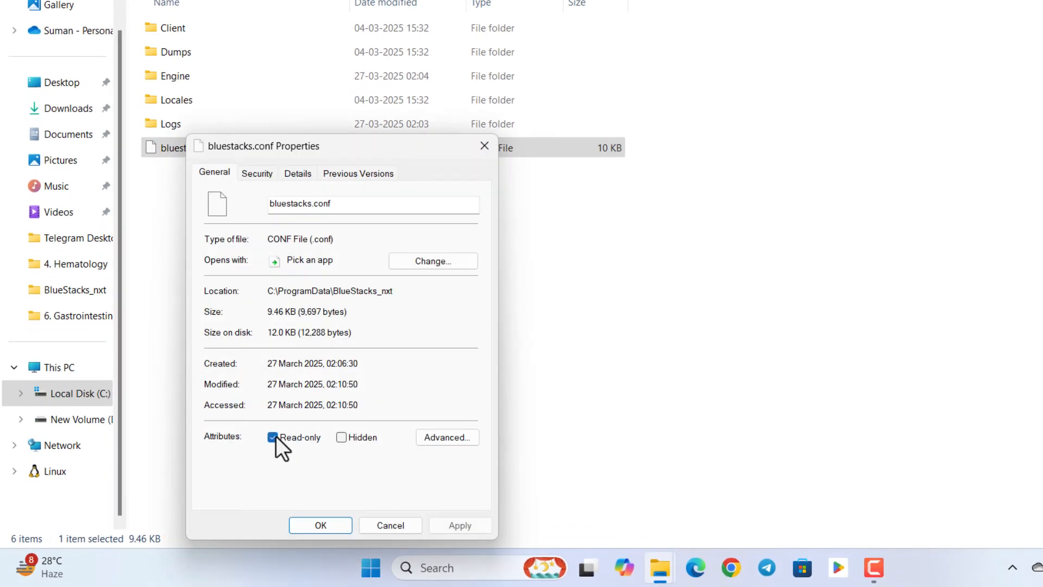
click(461, 525)
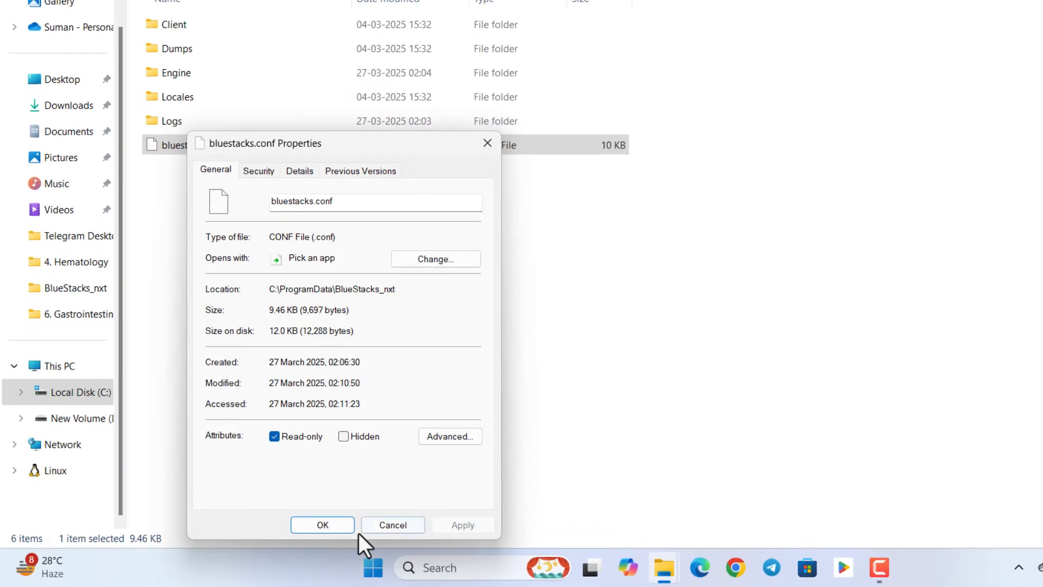
click(315, 525)
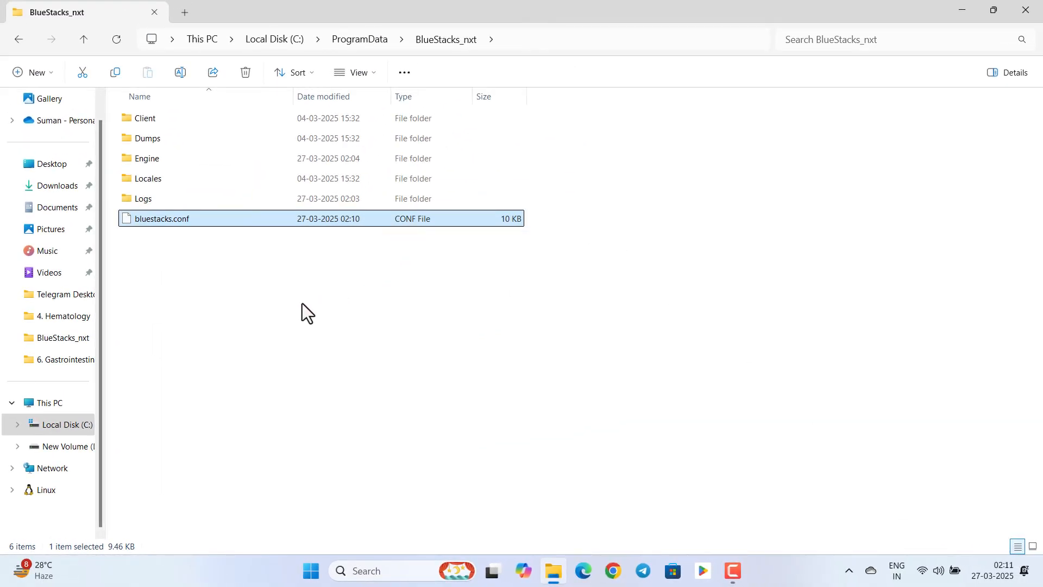
Close the File Explorer window and refresh the desktop.
drag(207, 314, 578, 151)
click(611, 279)
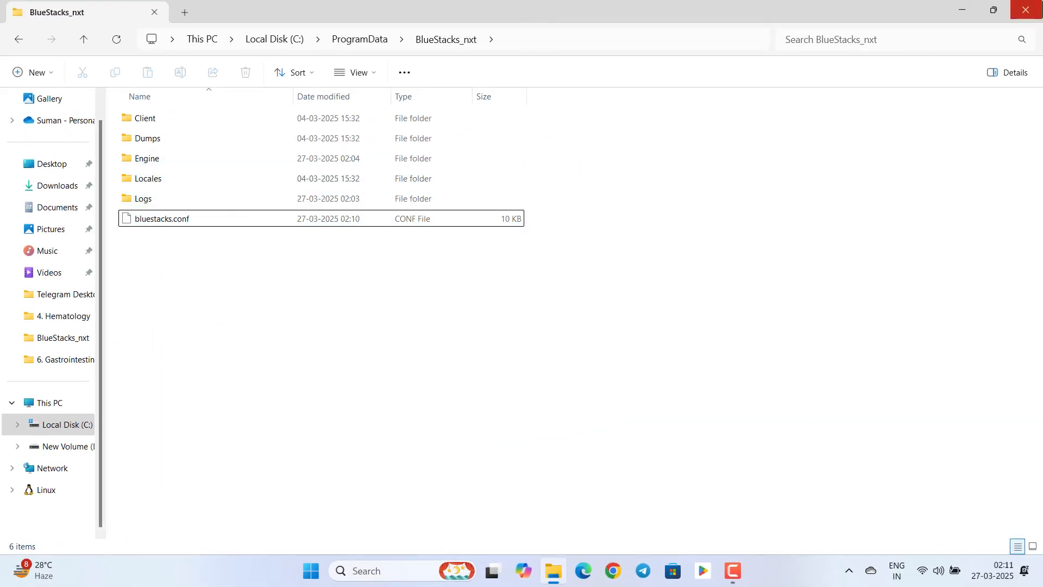
click(1026, 10)
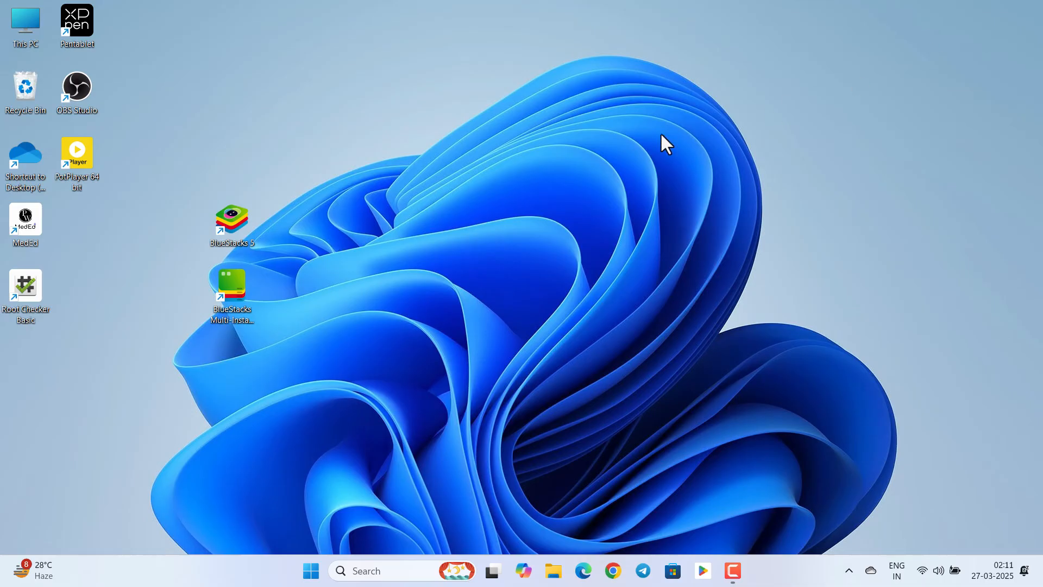
right_click(579, 132)
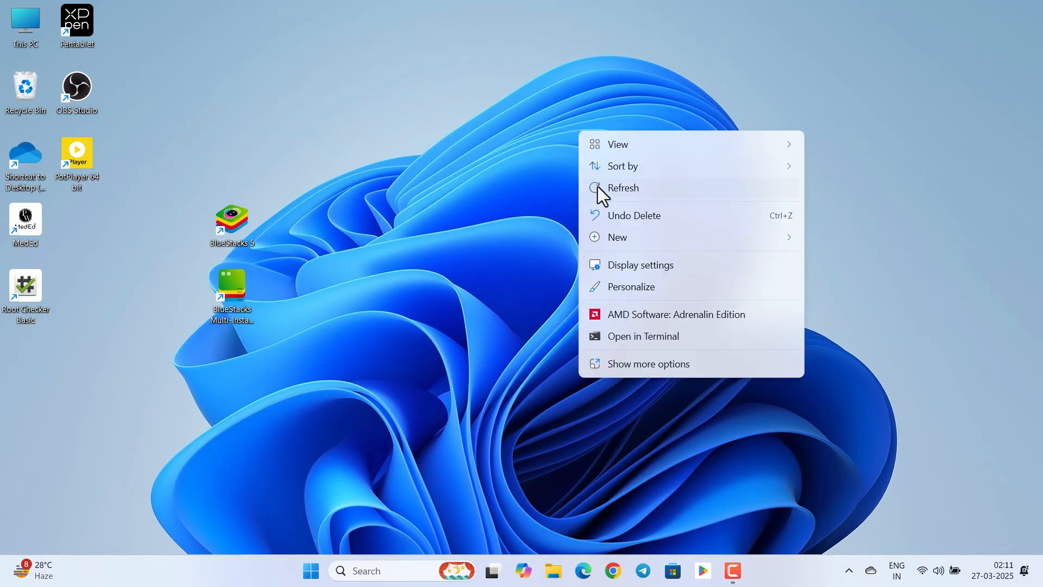
click(598, 187)
click(310, 569)
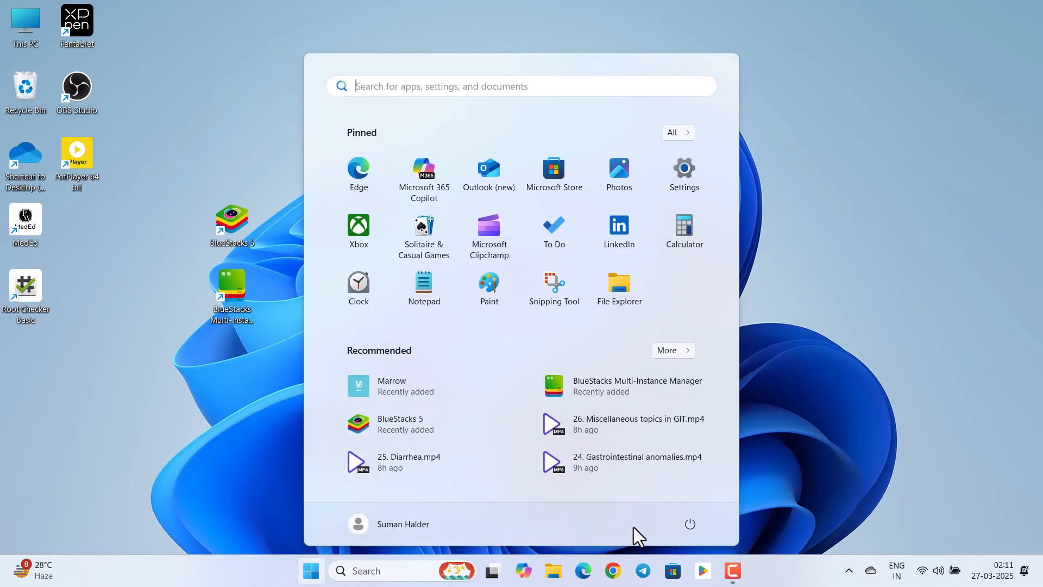
click(691, 523)
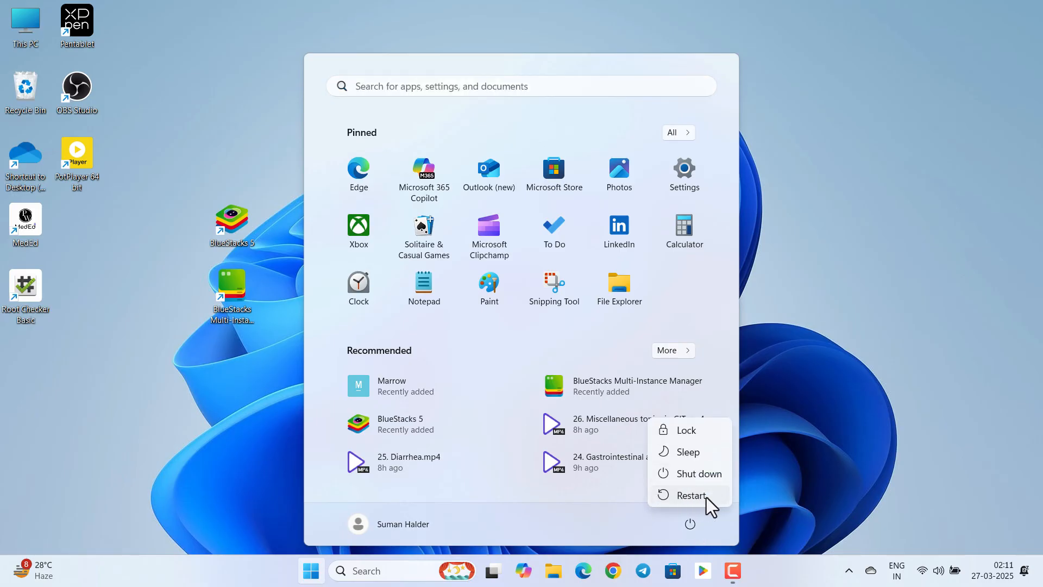
click(901, 403)
click(901, 389)
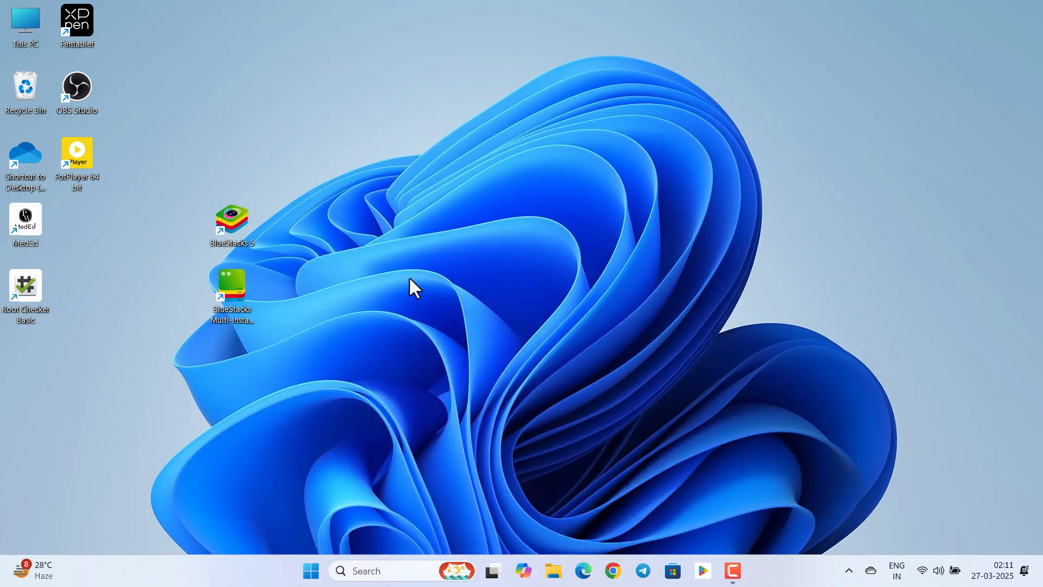
Launch BlueStacks 5, open Root Checker Basic from its home screen and verify the root status.
double_click(242, 234)
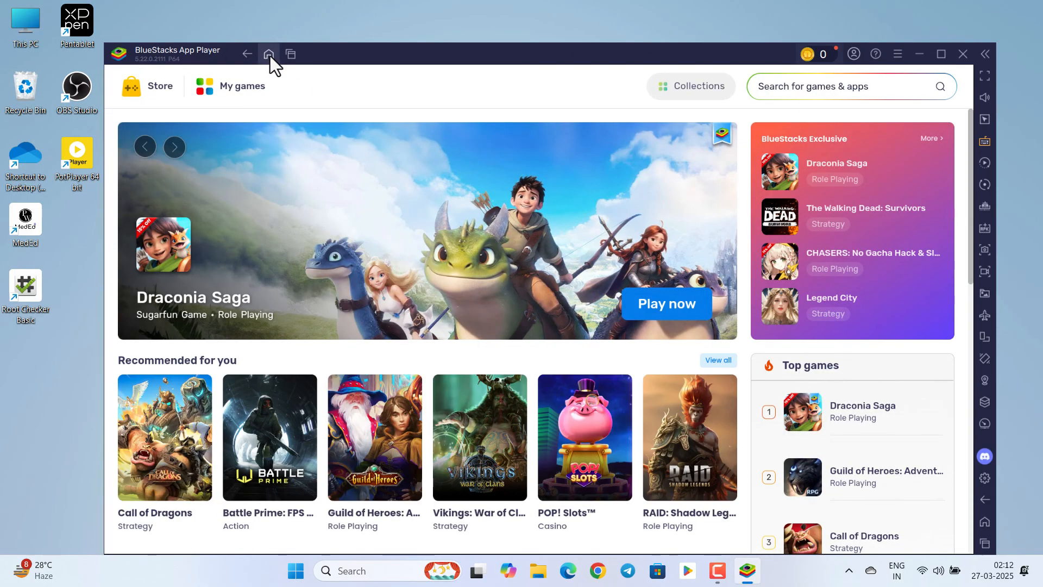
click(269, 54)
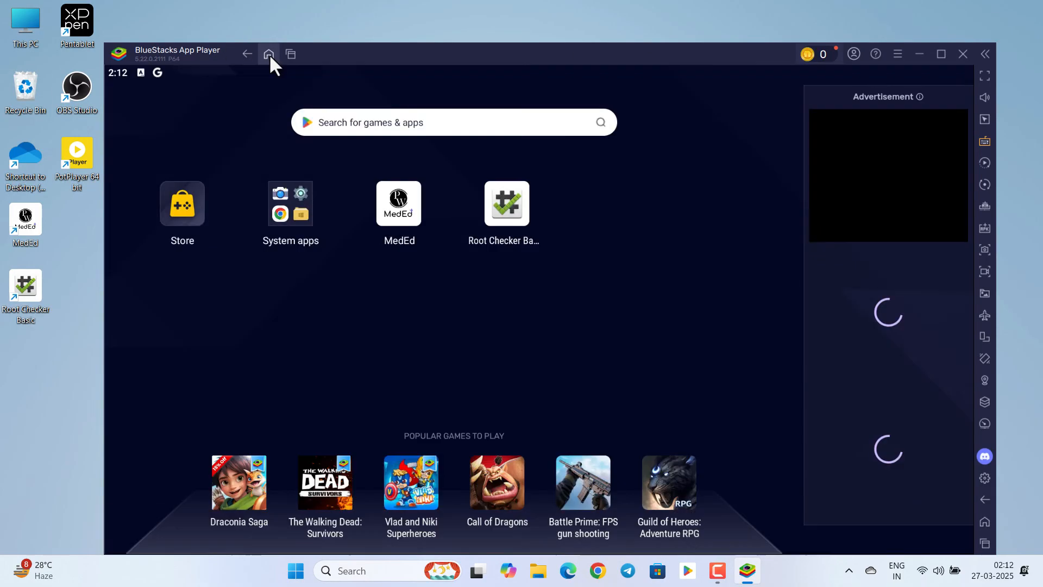
click(504, 205)
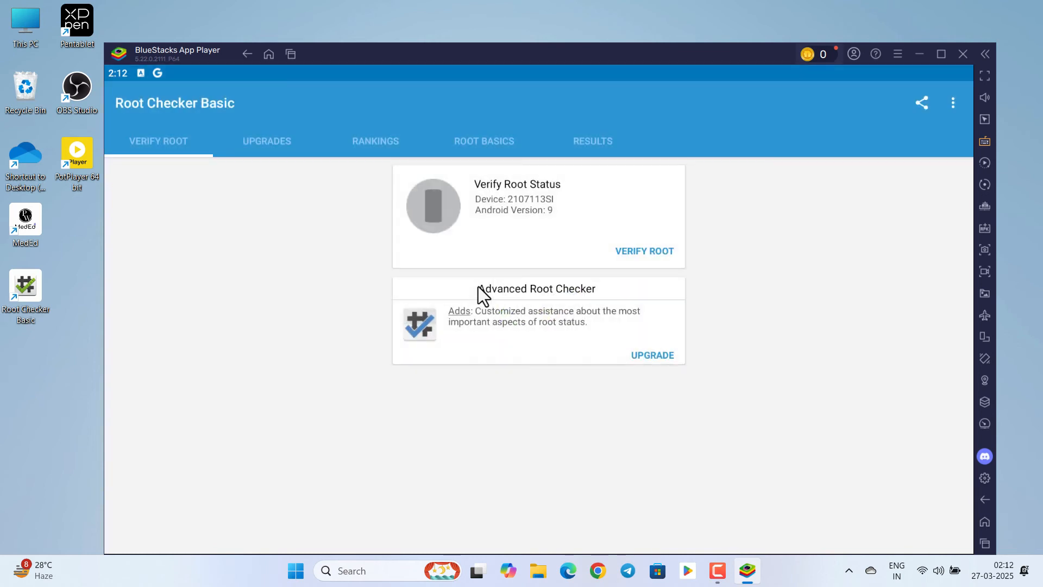
click(612, 244)
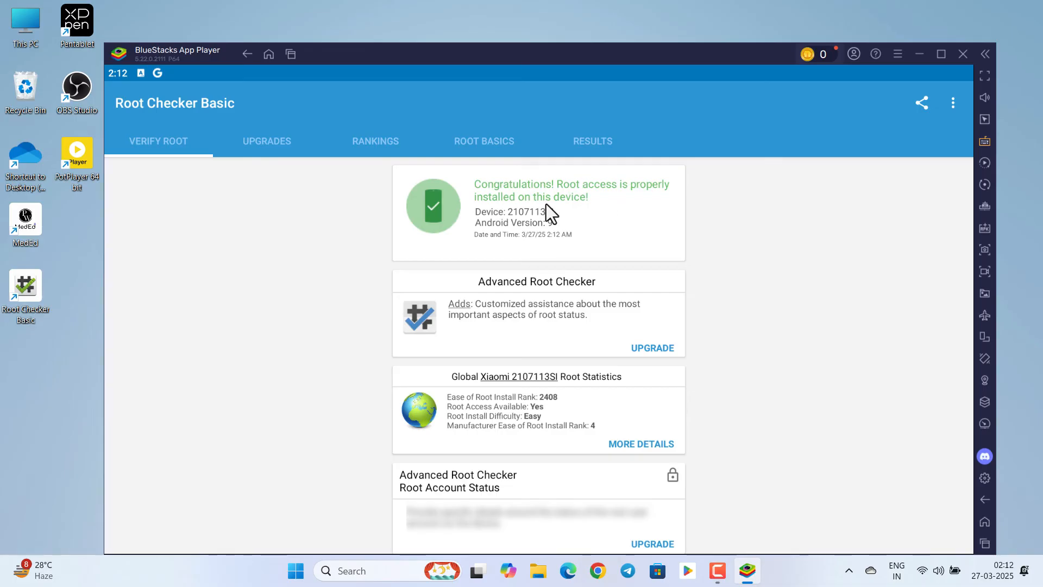
Find Solid Explorer File Manager in the Play Store by searching for "solid explorer" and install it.
click(268, 54)
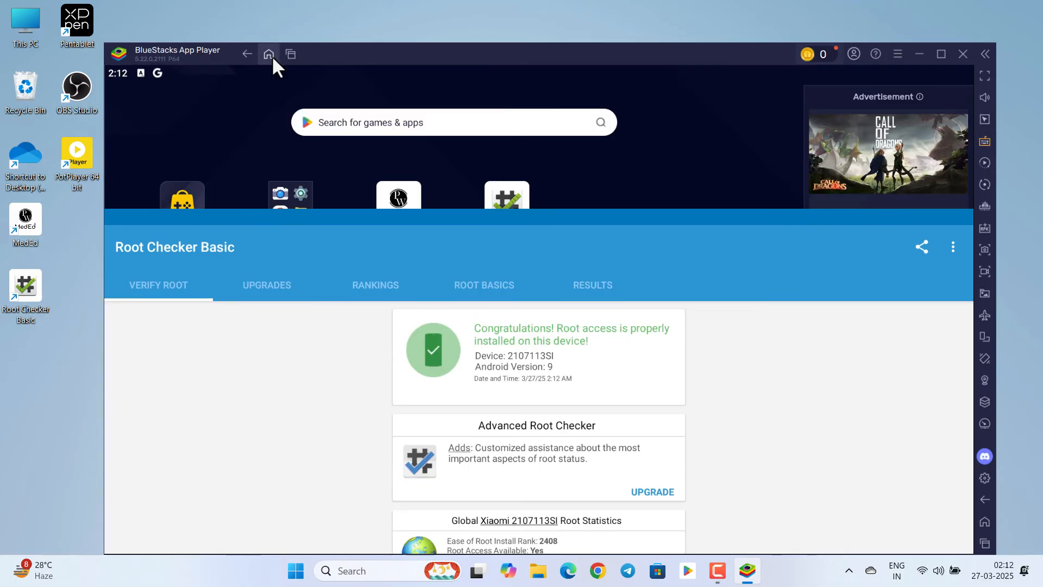
click(298, 220)
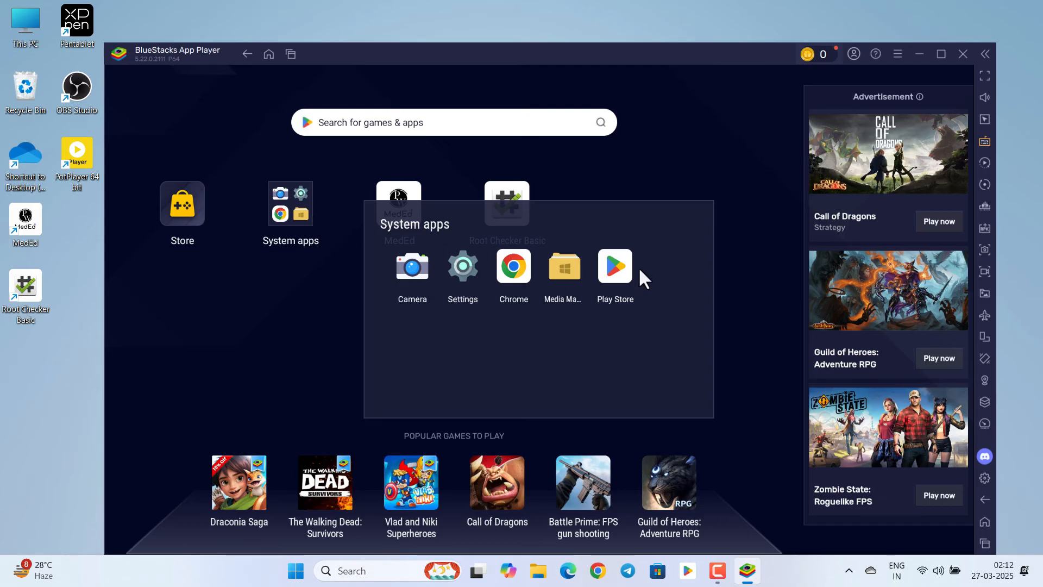
click(606, 269)
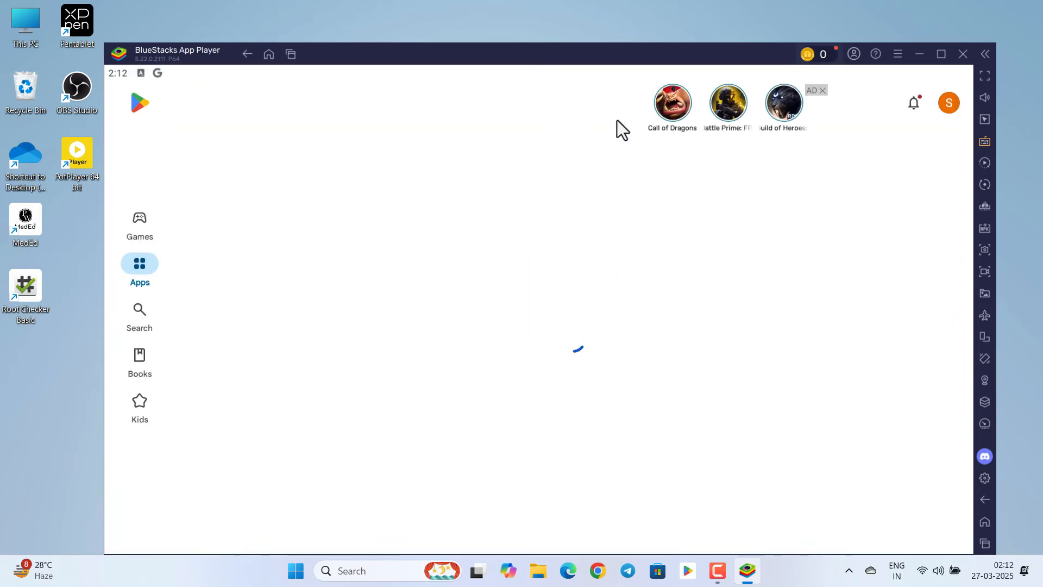
click(136, 300)
click(362, 106)
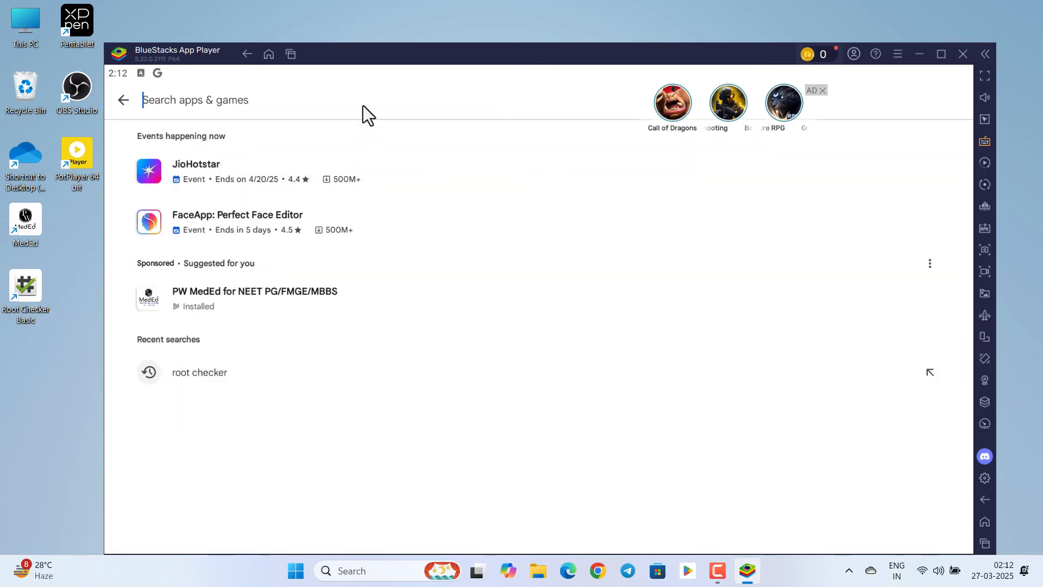
text(solid)
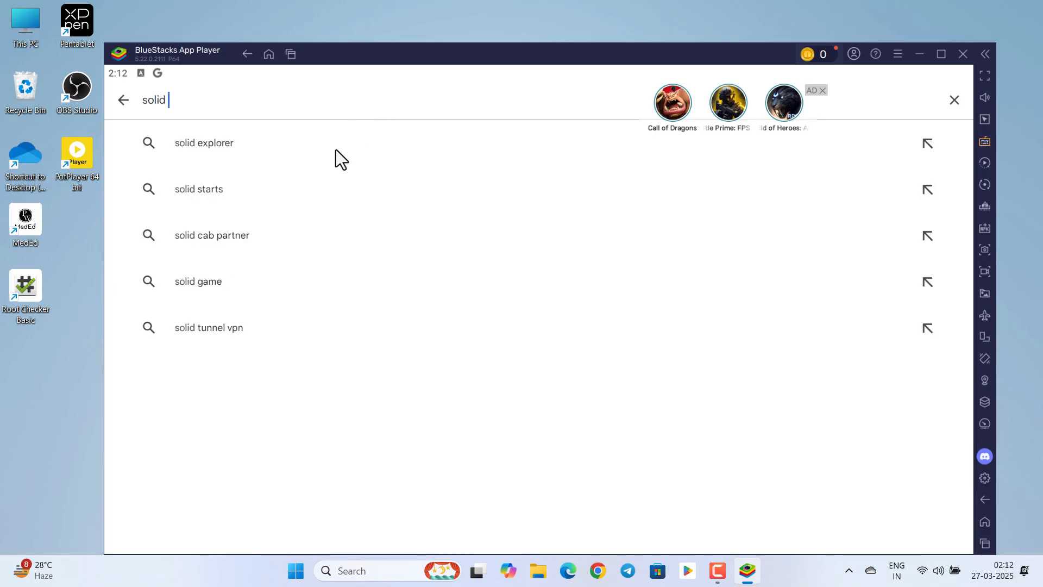
click(235, 144)
click(581, 250)
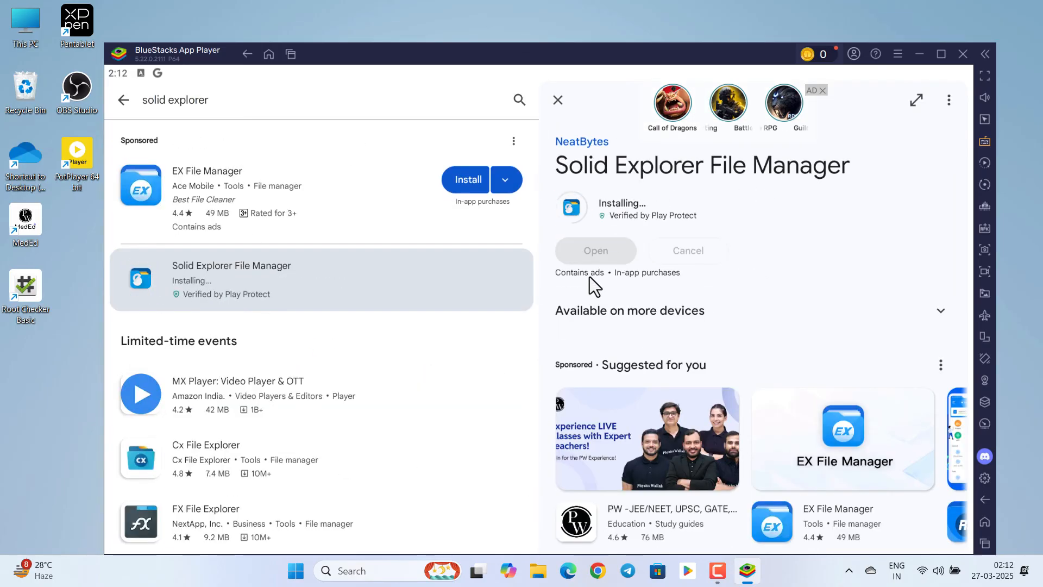
Open Solid Explorer, skip its introduction, look through the Internal Memory folders and dismiss the game controls notice.
click(611, 252)
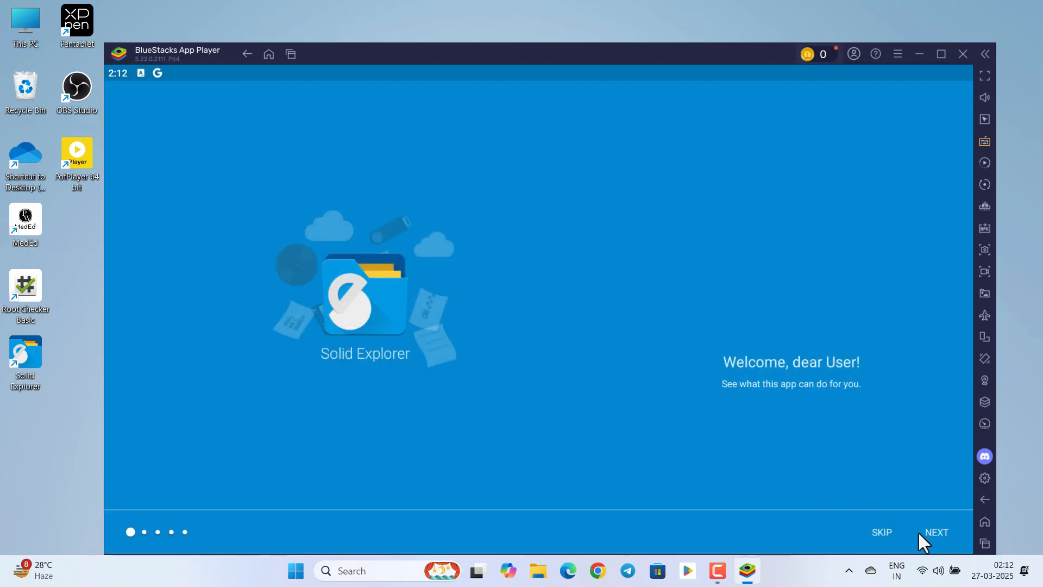
click(880, 531)
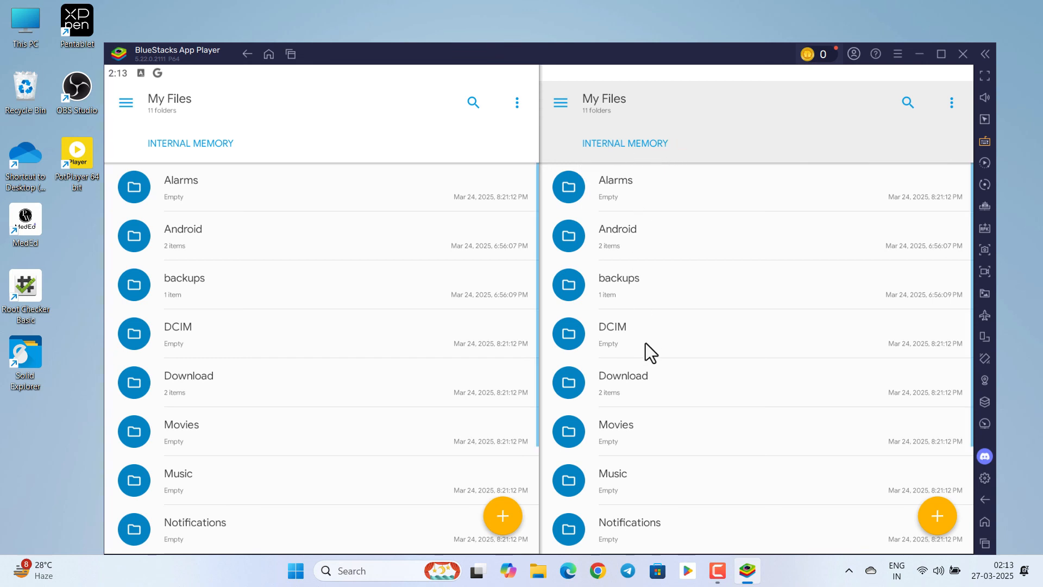
scroll(650, 352, down, 3)
scroll(654, 365, up, 3)
scroll(380, 324, down, 3)
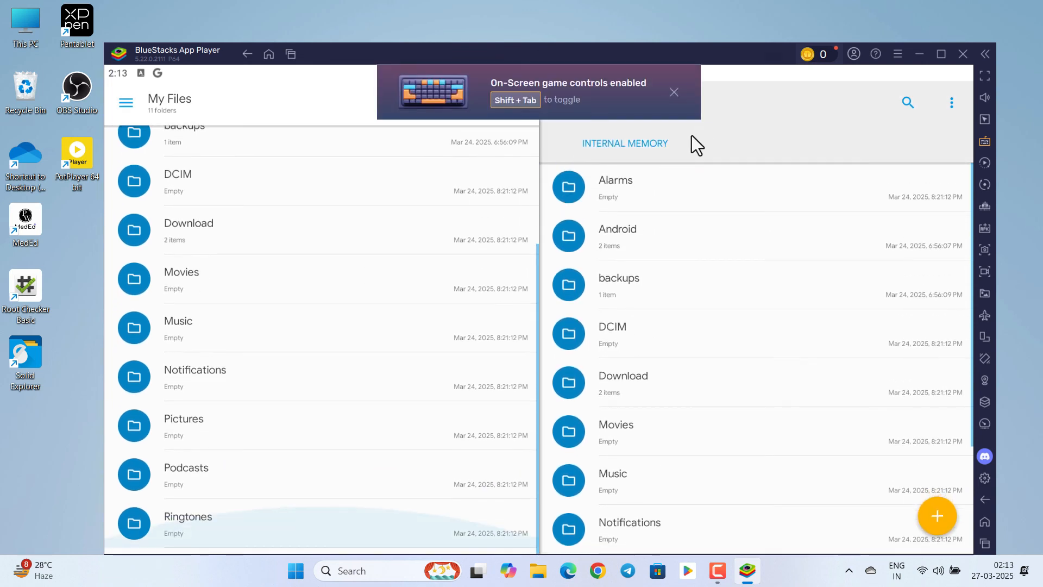
click(675, 93)
scroll(268, 207, up, 3)
Switch the first Solid Explorer pane to the Root storage and look through its system folders and files.
click(125, 102)
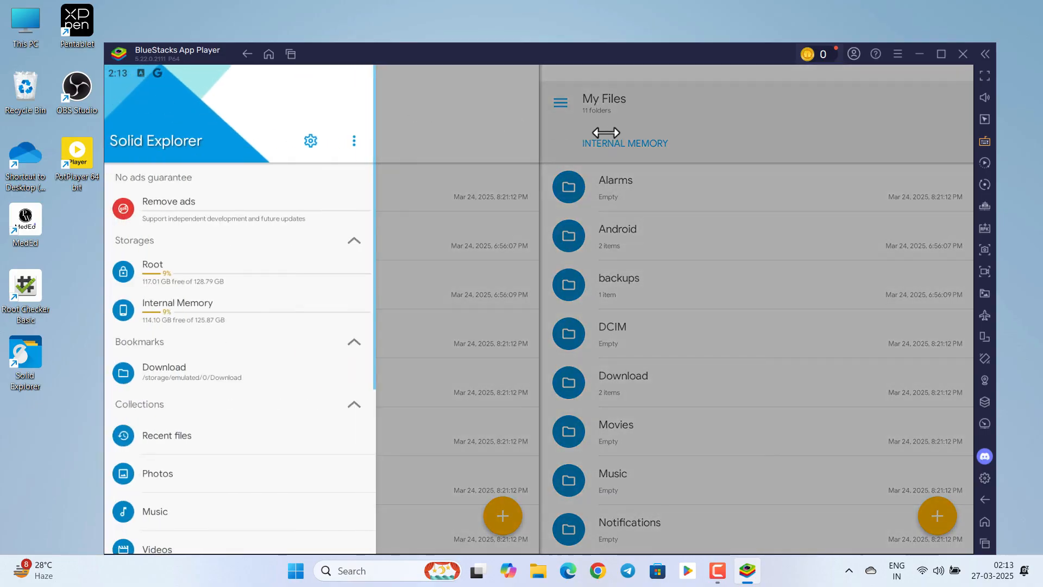
click(148, 275)
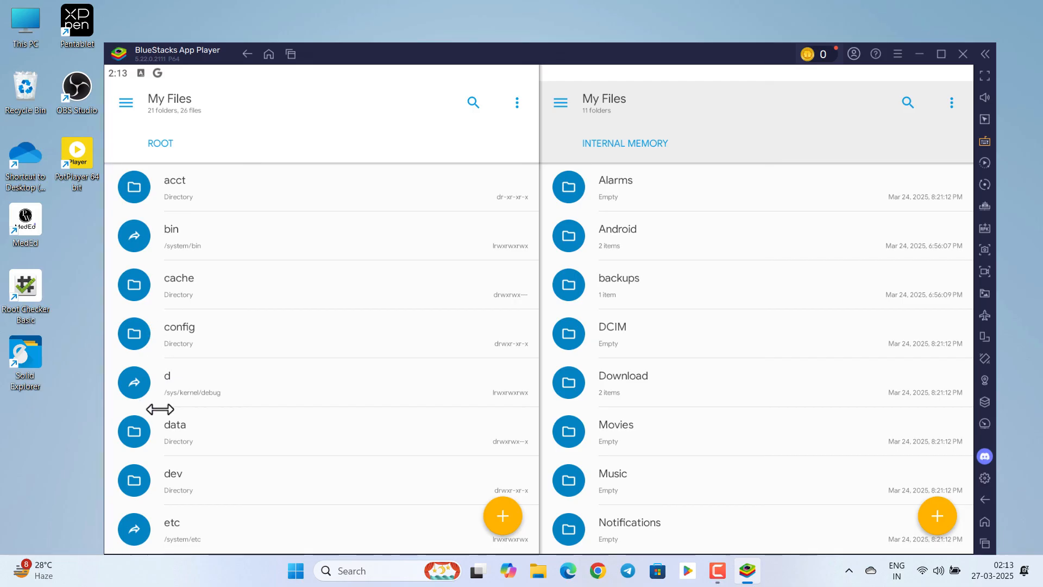
scroll(163, 391, down, 8)
scroll(241, 442, down, 3)
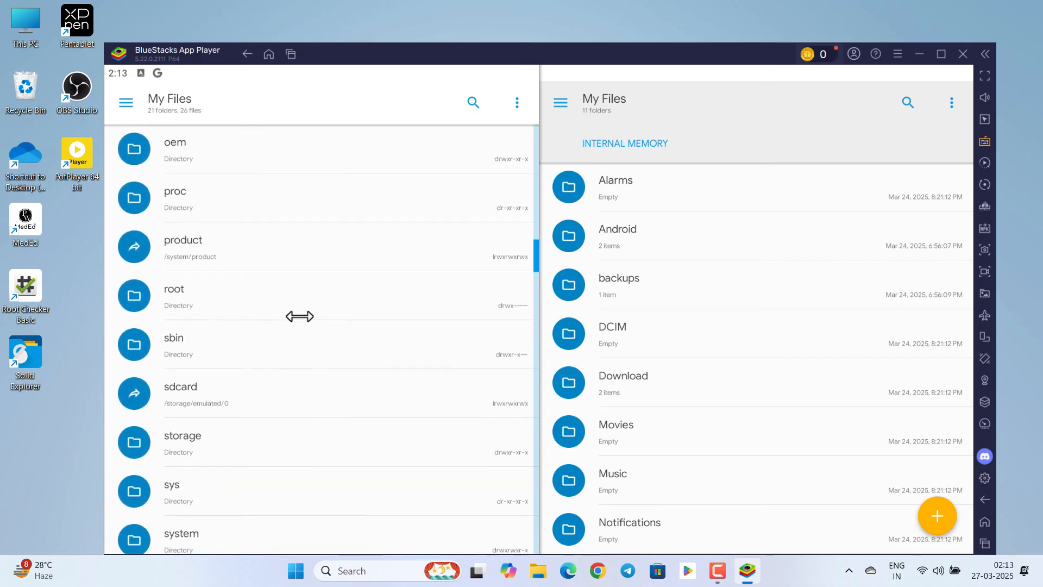
scroll(196, 358, down, 4)
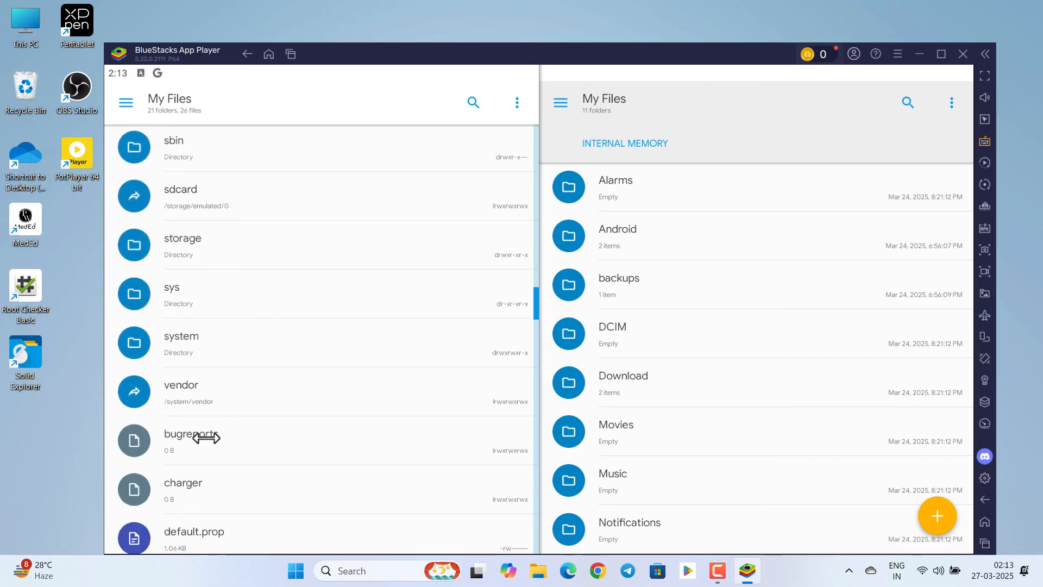
scroll(576, 364, up, 2)
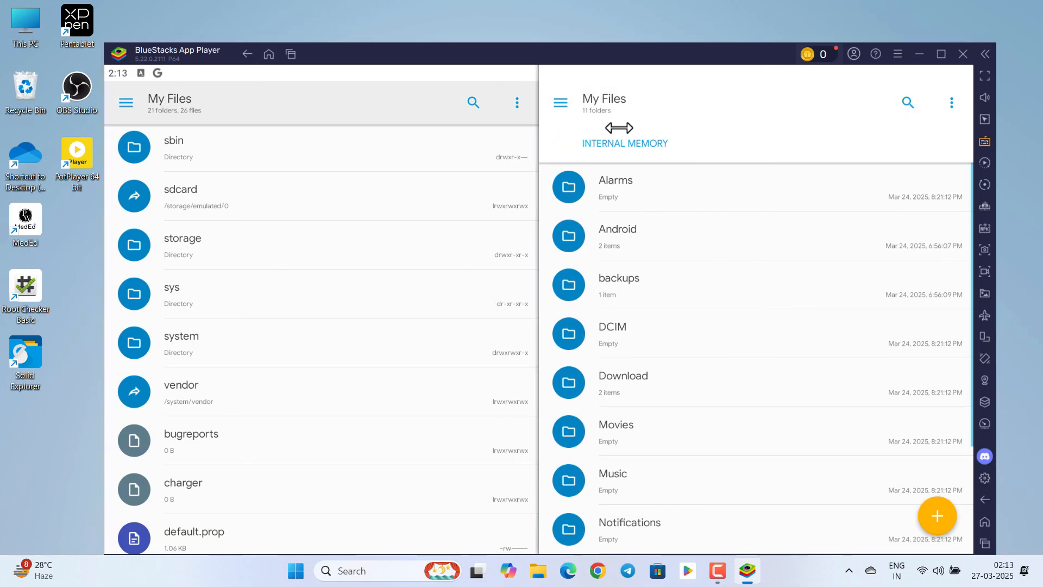
scroll(236, 259, up, 3)
Show the Root storage in the second Solid Explorer pane and Internal Memory in the first.
click(560, 101)
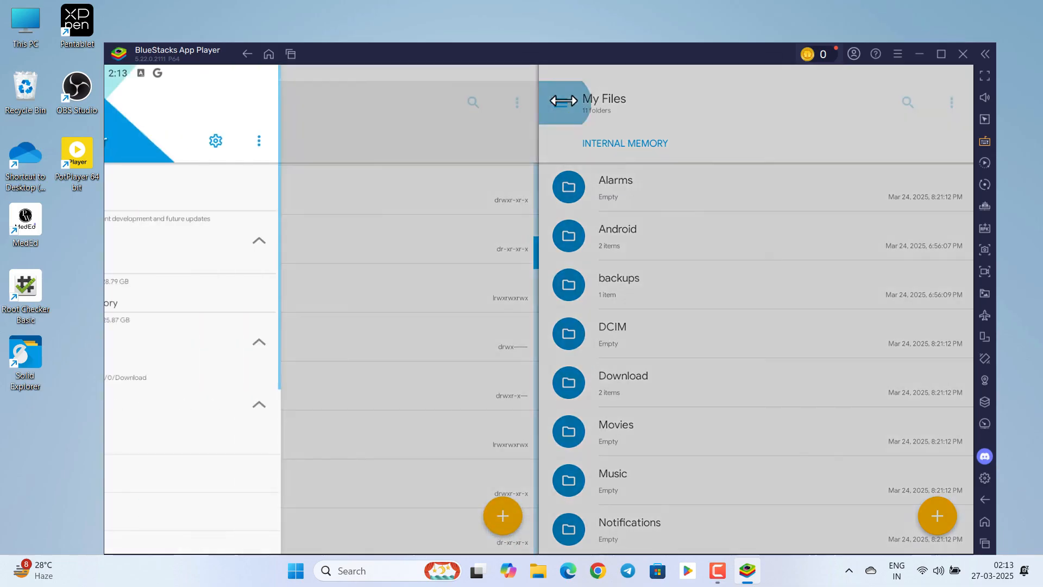
click(170, 270)
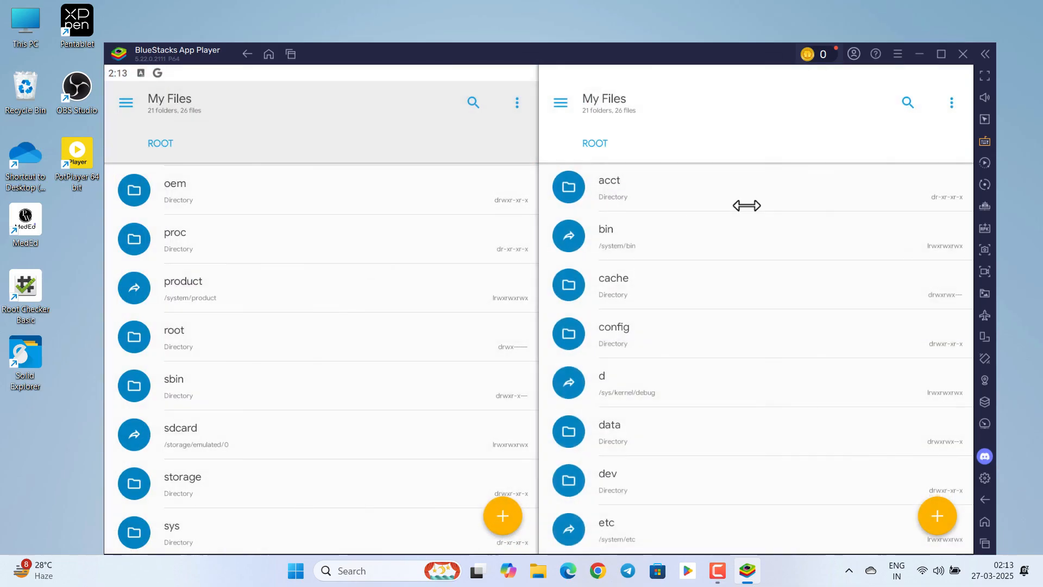
click(123, 101)
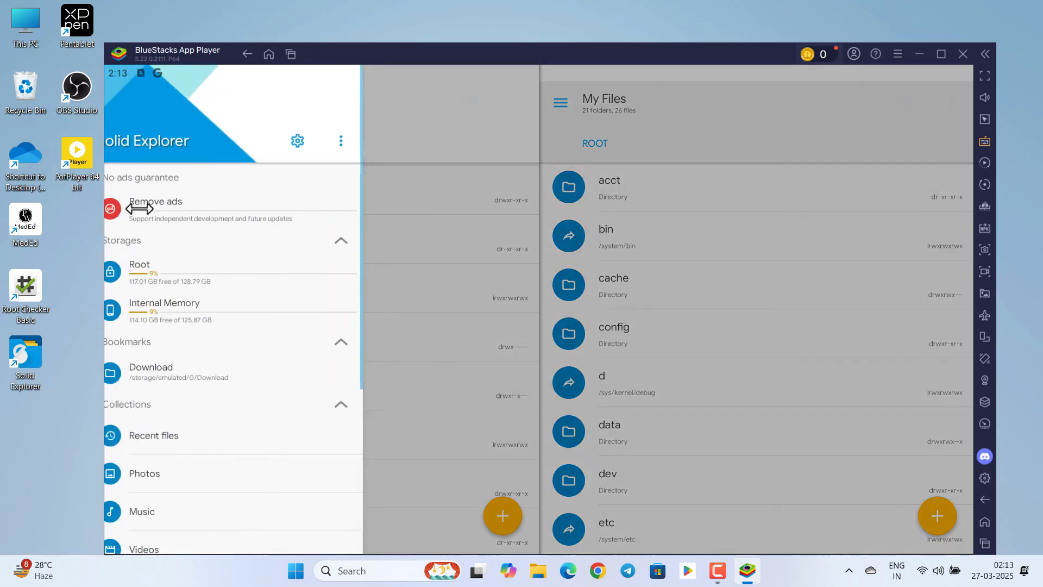
click(152, 299)
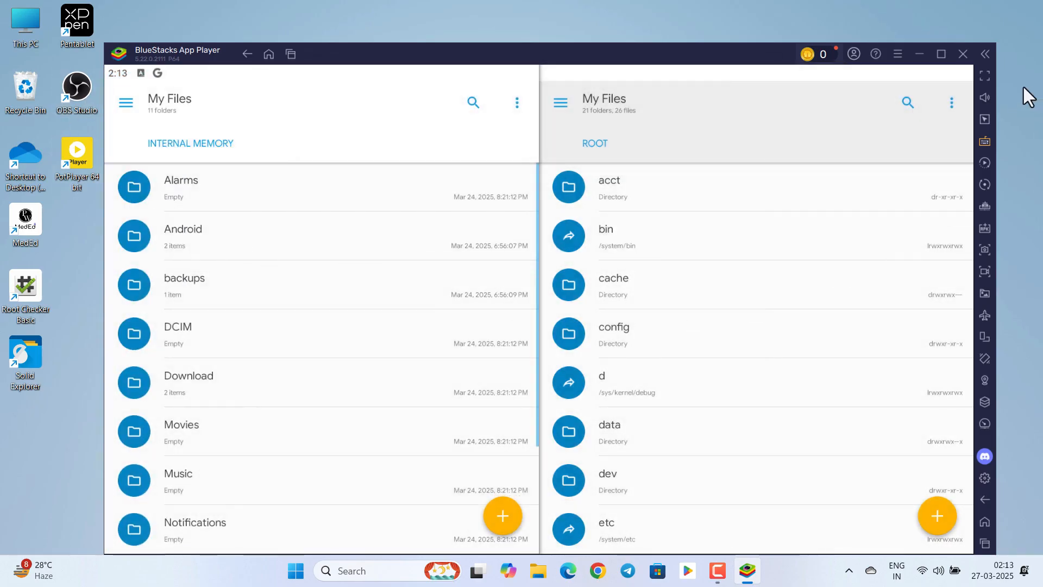
Exit BlueStacks App Player and confirm closing it.
click(961, 53)
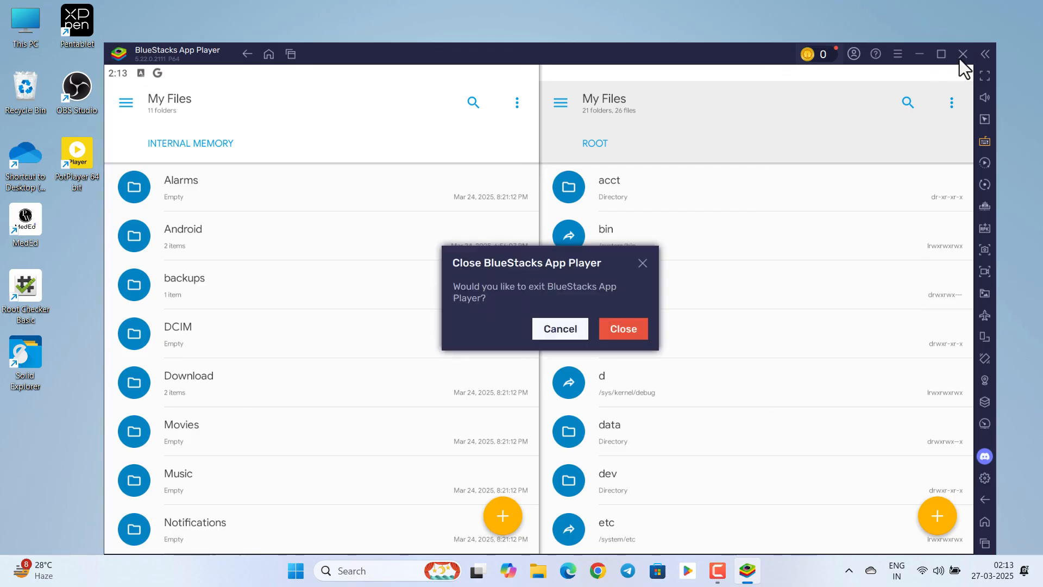
click(623, 326)
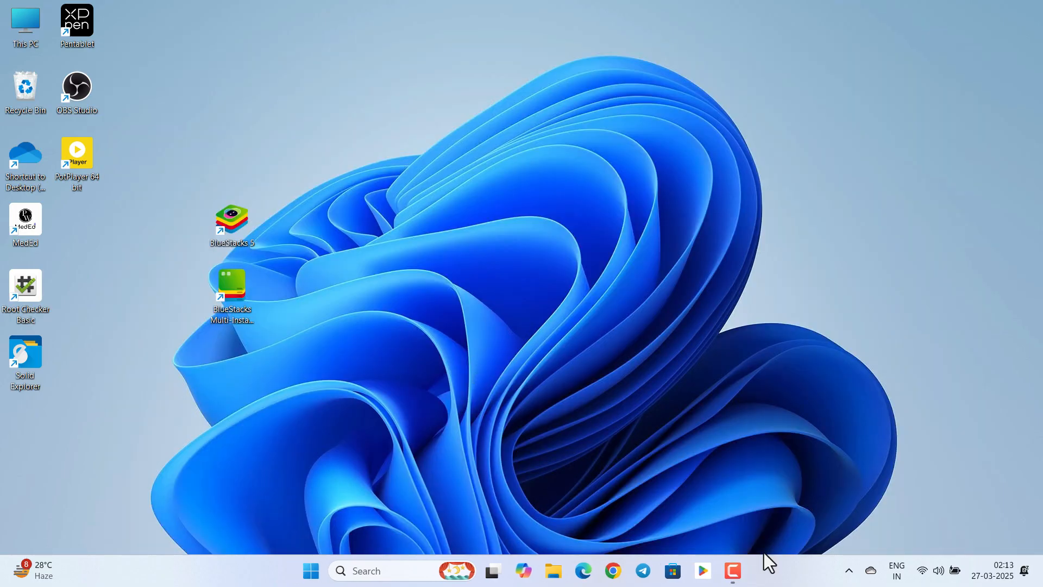